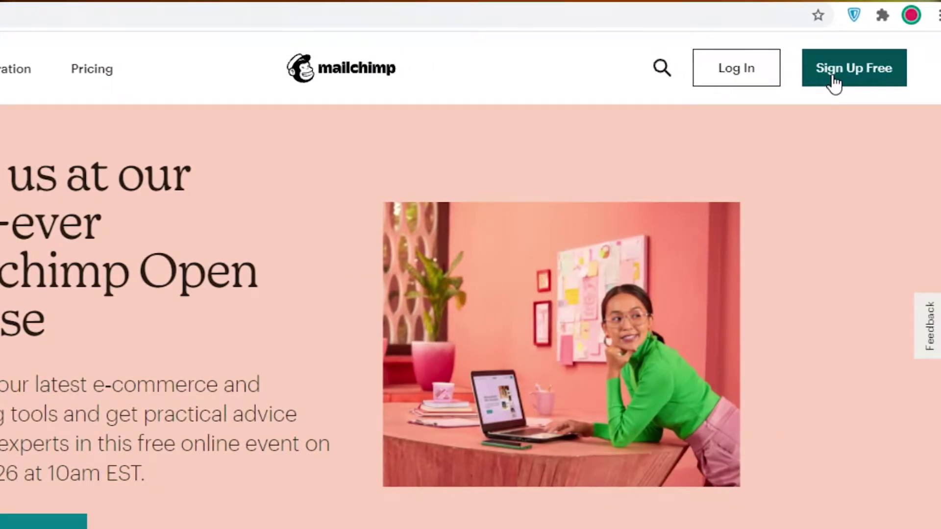
Open Mailchimp's free sign-up form from the homepage.
left_click(833, 91)
Fill the sign-up form with the autofilled email, username JANE DOE, a password, and no marketing updates.
left_click(383, 230)
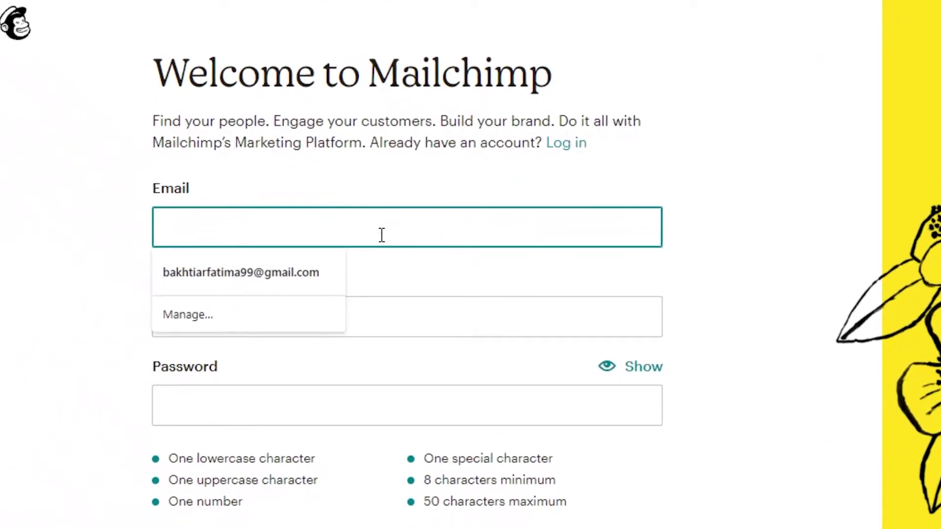
left_click(248, 266)
left_click(270, 316)
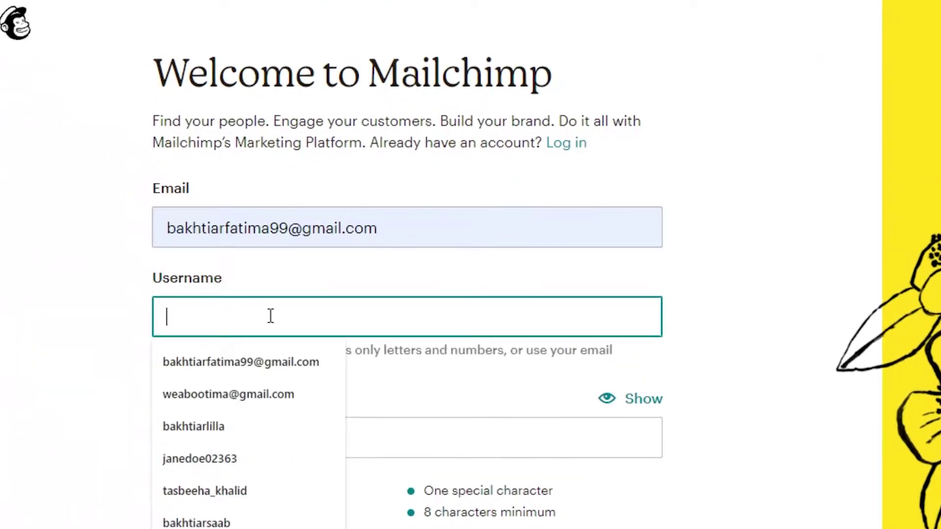
type("A")
key("BackSpace")
type("JANE DOE")
left_click(301, 456)
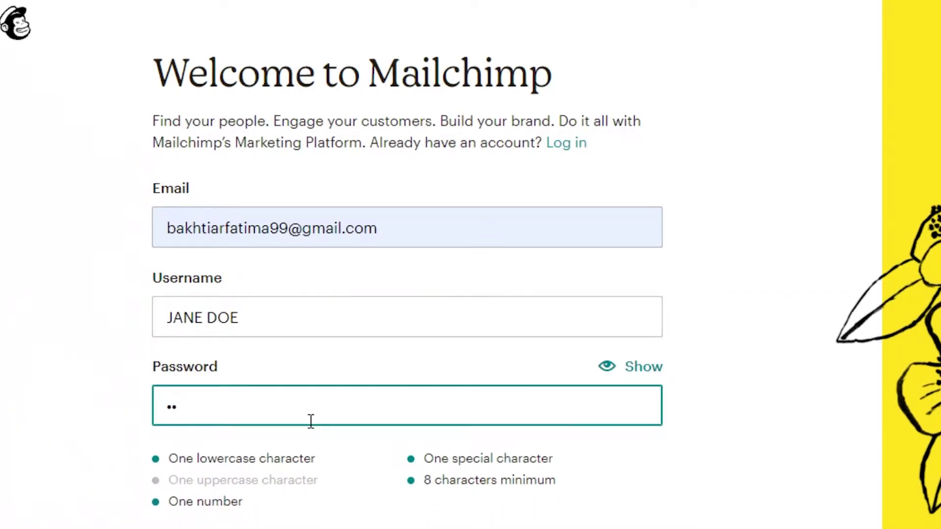
type("*******")
scroll(319, 392, "down", 3)
left_click(326, 375)
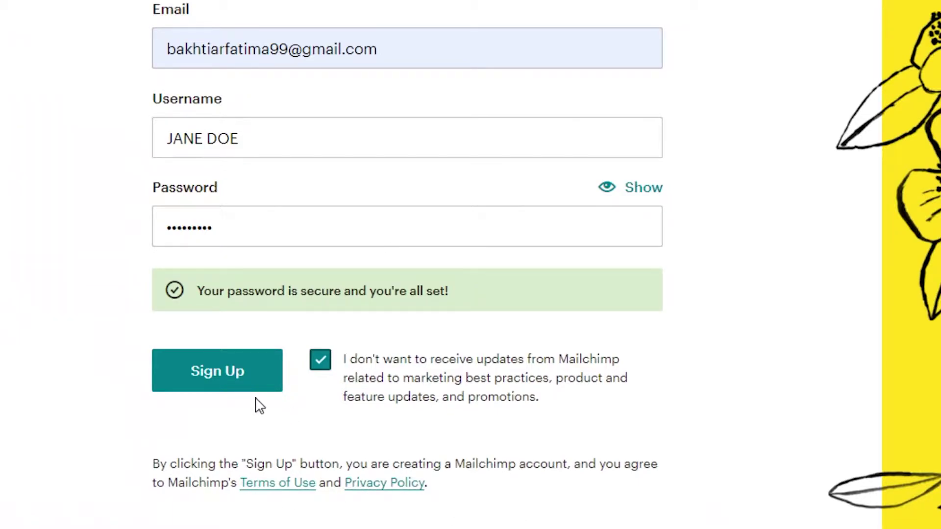
left_click(228, 380)
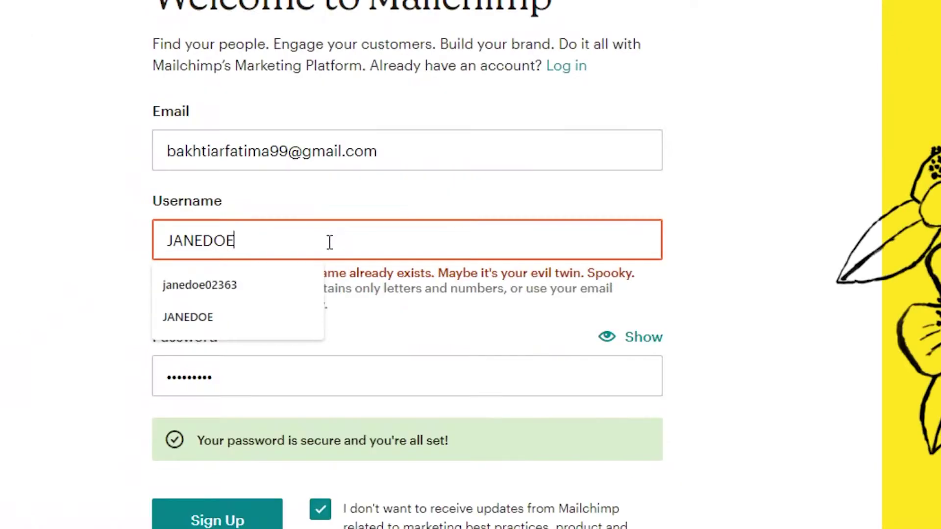
key("BackSpace")
key("BackSpace")
key("BackSpace")
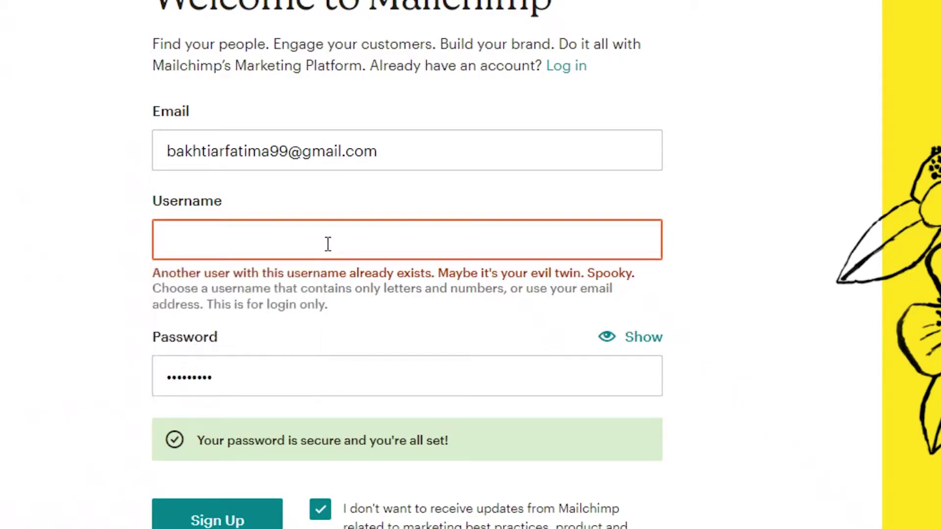
key("Return")
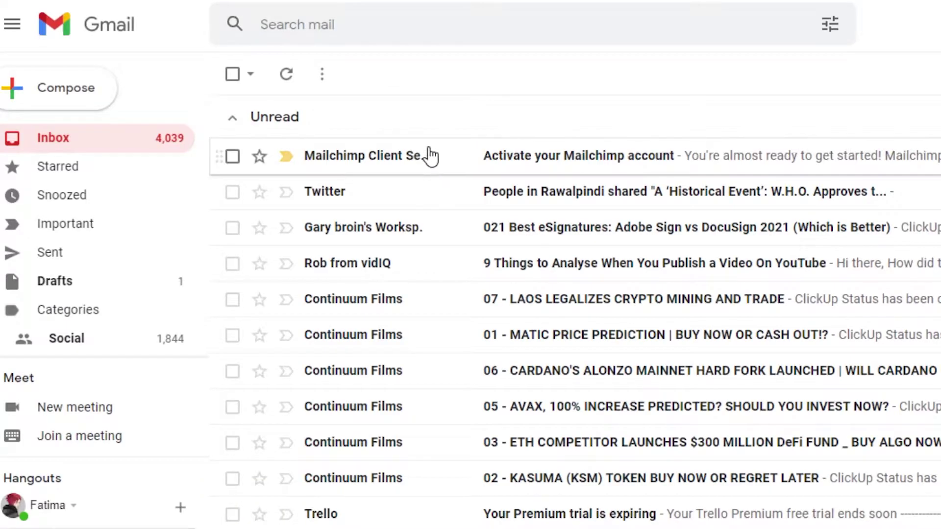
Follow the Activate Account link in the 'Activate your Mailchimp account' Gmail message.
left_click(578, 156)
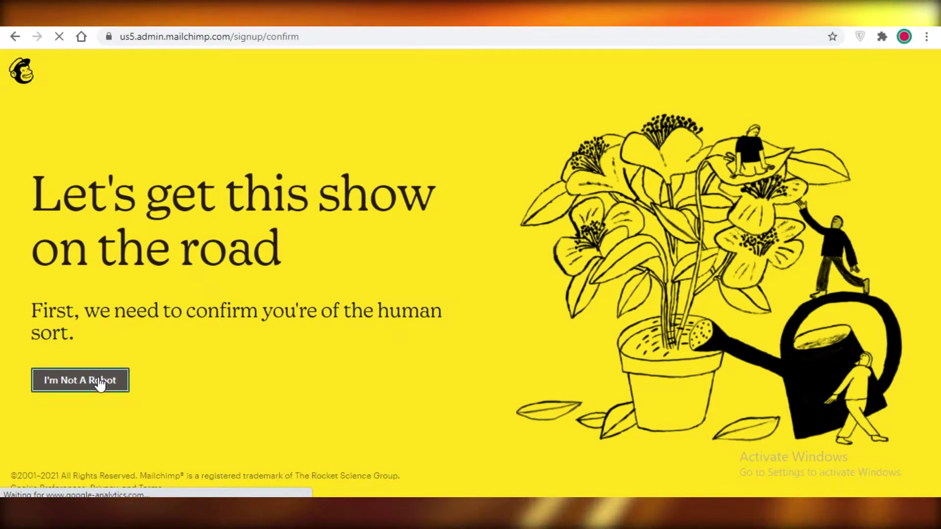
Pass the I'm Not A Robot check and continue on the Free plan.
left_click(97, 385)
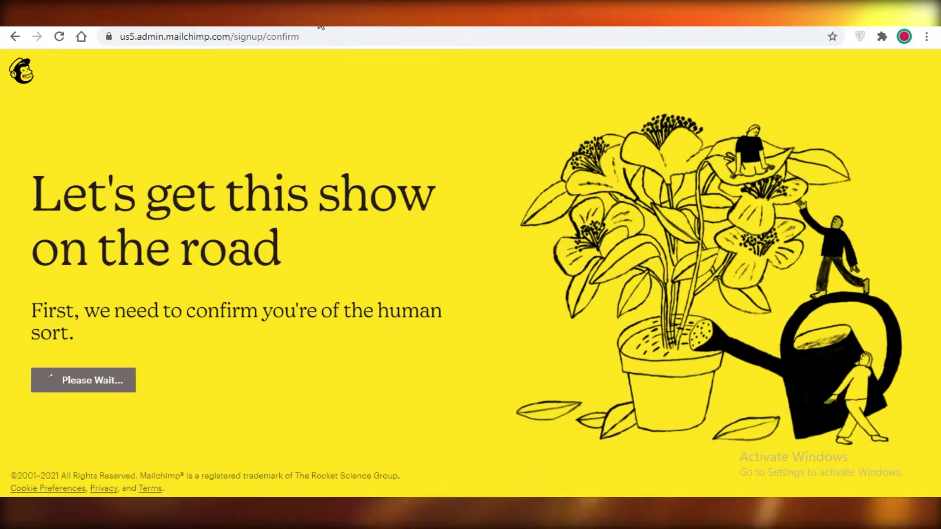
scroll(578, 167, "down", 2)
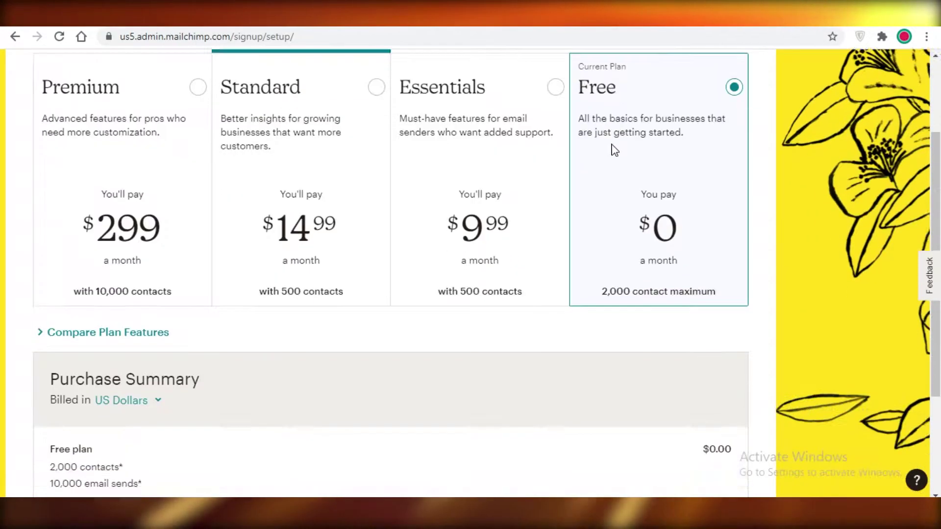
scroll(611, 196, "down", 2)
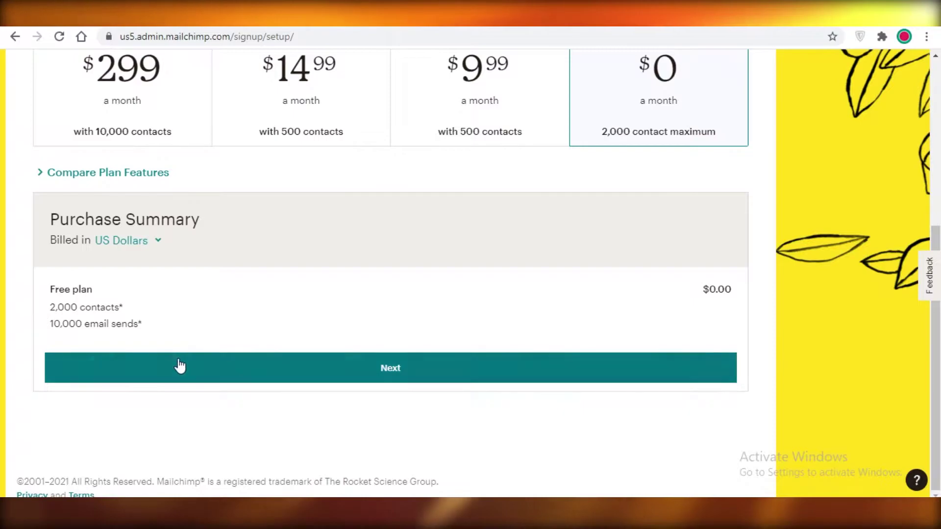
left_click(182, 366)
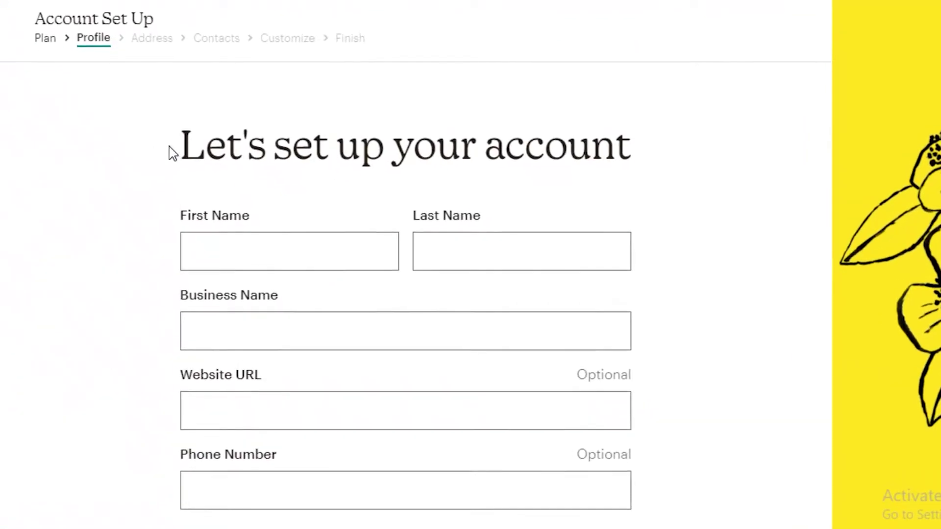
scroll(282, 135, "down", 2)
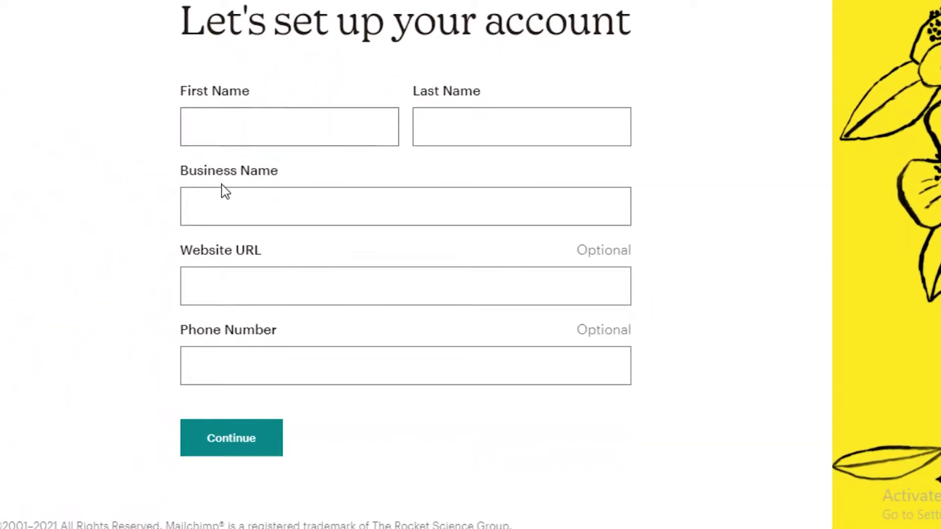
scroll(223, 193, "up", 2)
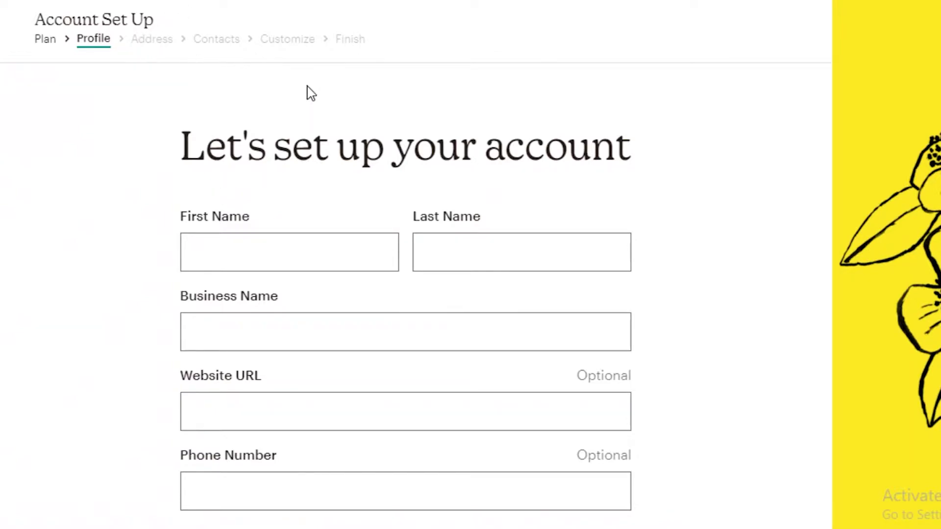
scroll(304, 273, "down", 2)
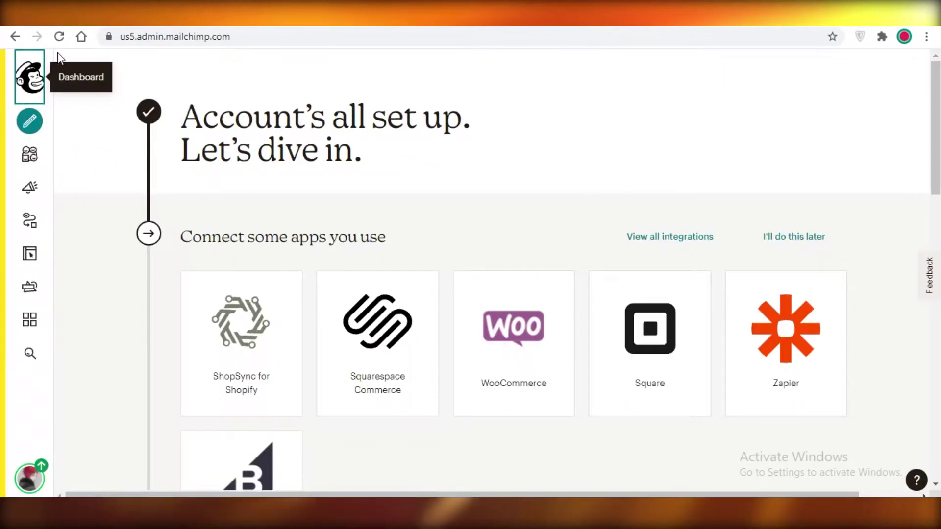
scroll(389, 268, "down", 3)
scroll(343, 220, "down", 4)
scroll(268, 135, "down", 3)
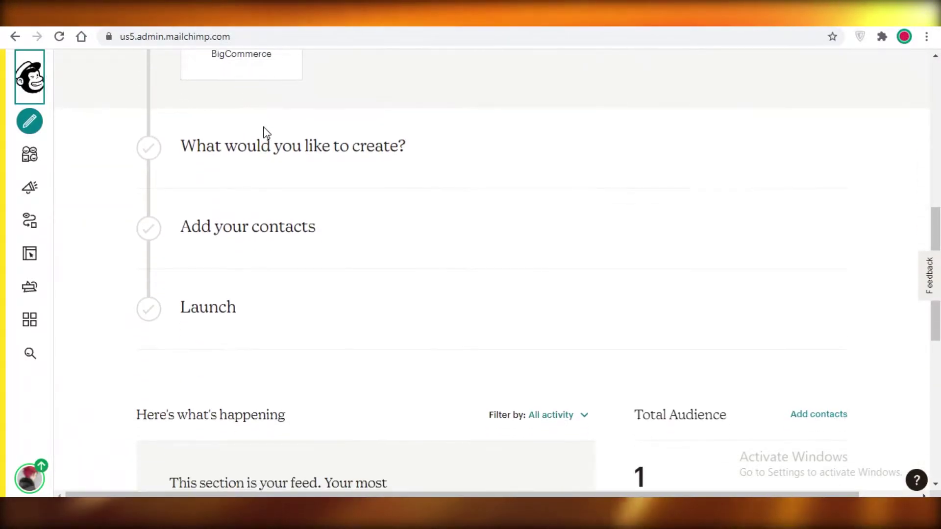
scroll(267, 223, "down", 4)
scroll(270, 230, "up", 4)
scroll(255, 226, "up", 8)
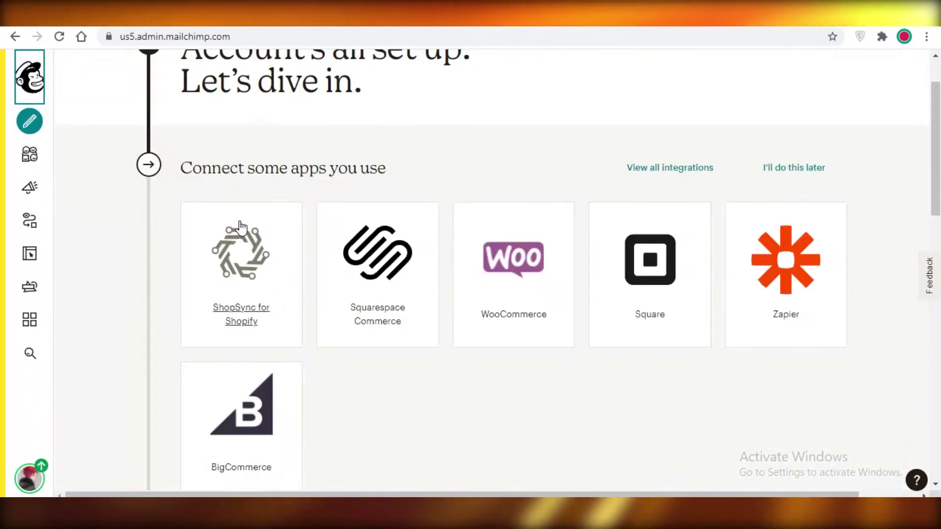
scroll(255, 231, "down", 5)
scroll(288, 256, "down", 4)
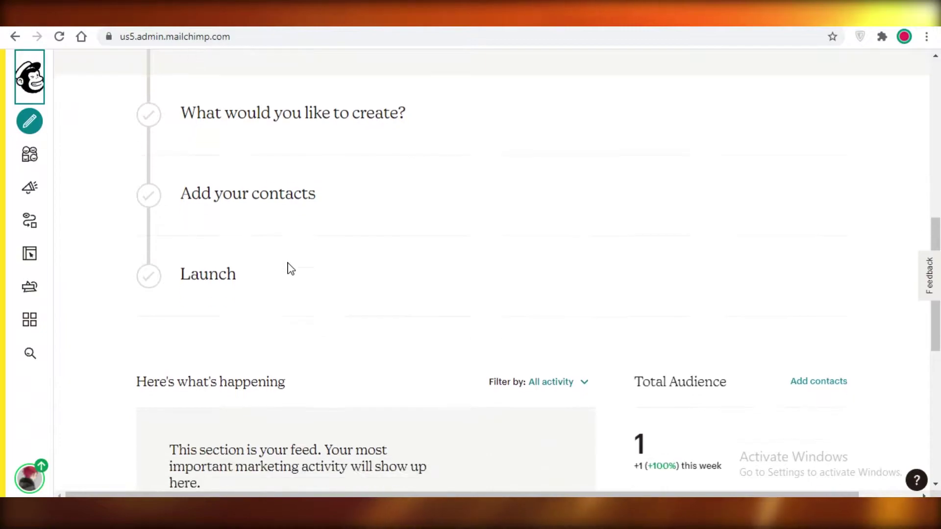
scroll(289, 268, "down", 3)
scroll(287, 269, "up", 1)
scroll(287, 272, "down", 4)
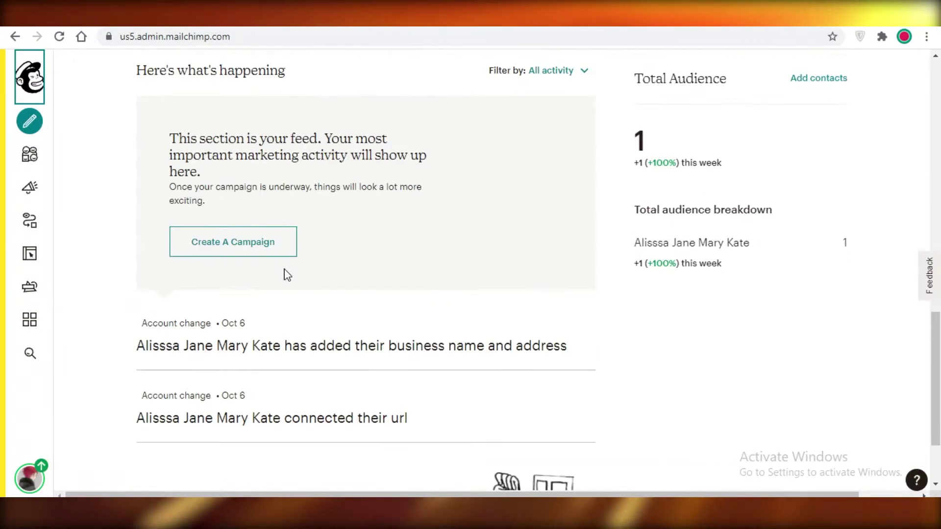
scroll(287, 274, "up", 3)
scroll(280, 273, "up", 3)
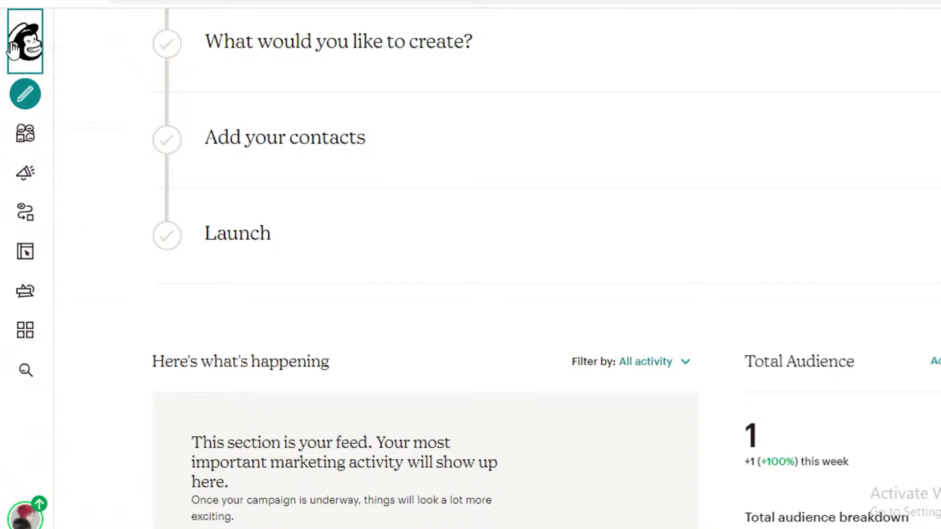
Look at Create and Audience, dismiss the Apple privacy notice, then go to Automations.
left_click(22, 90)
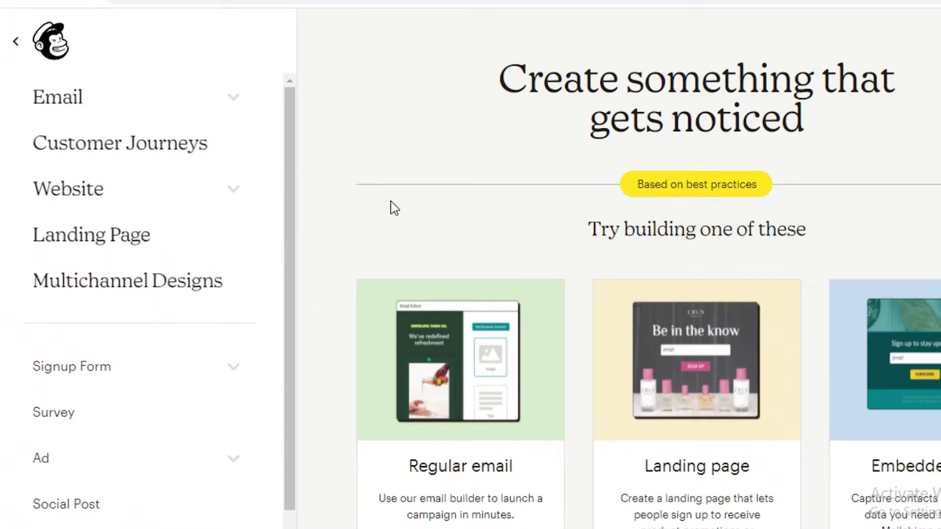
left_click(16, 43)
left_click(38, 143)
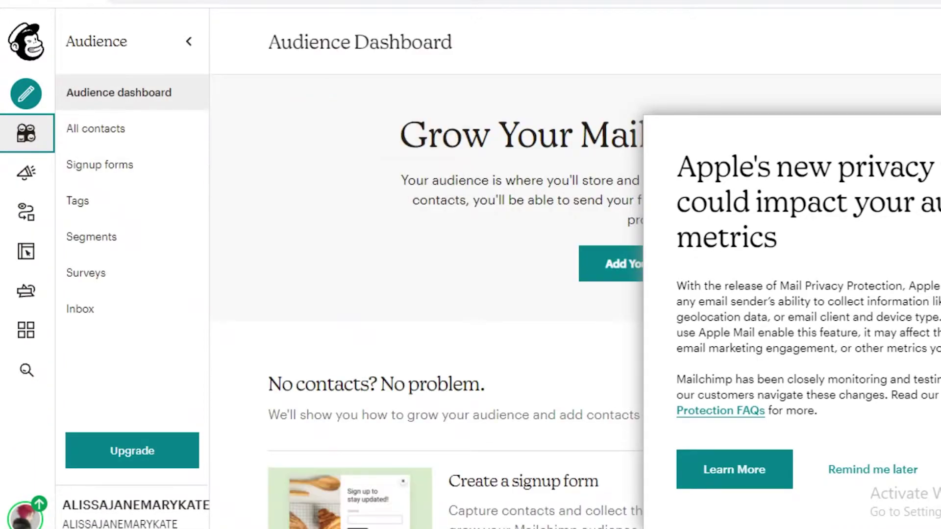
key("Escape")
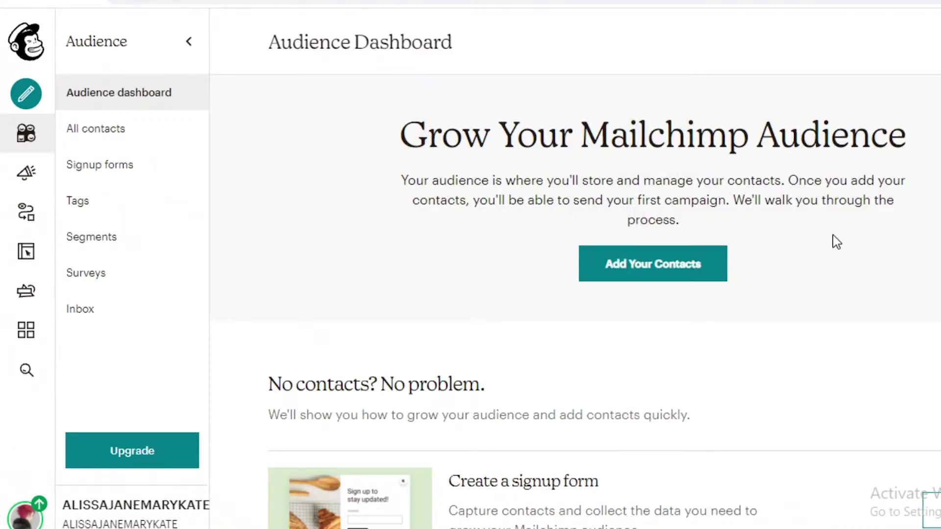
left_click(25, 190)
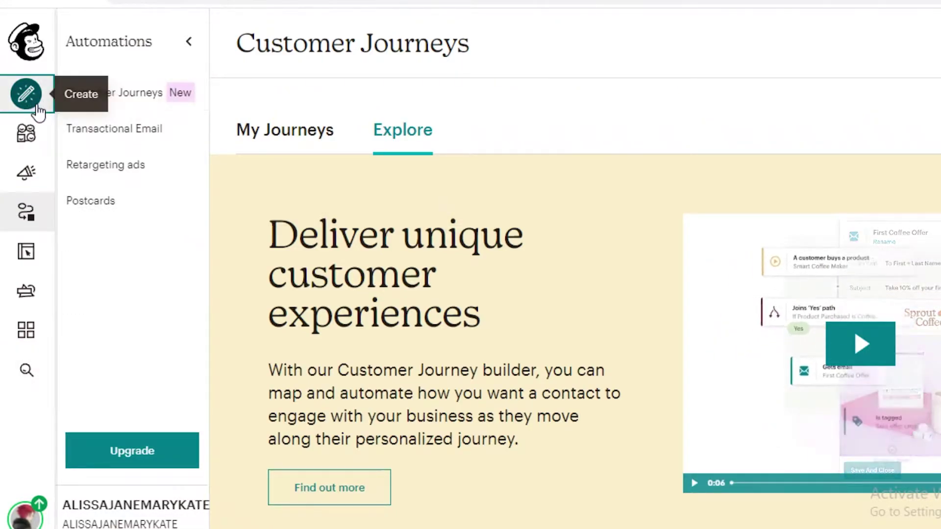
Expand the Email options under Create and bring the Regular email card into view.
left_click(34, 100)
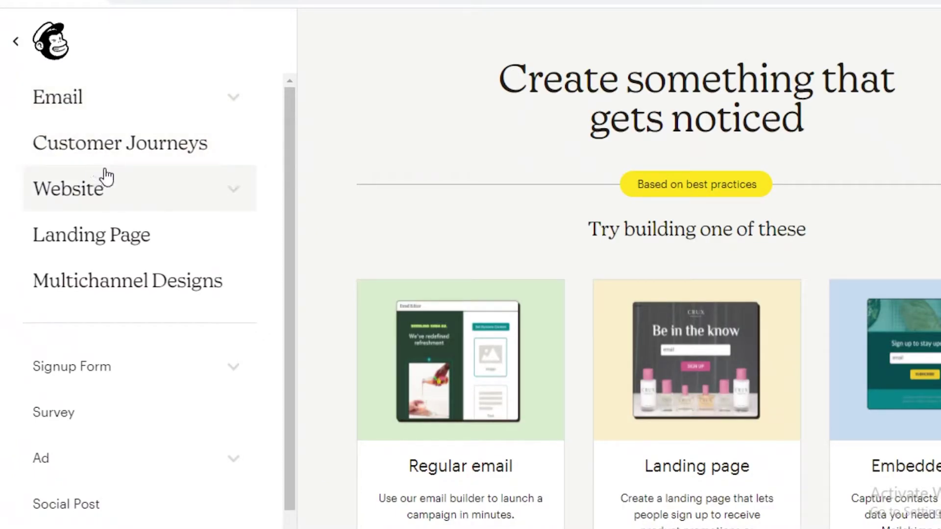
left_click(64, 97)
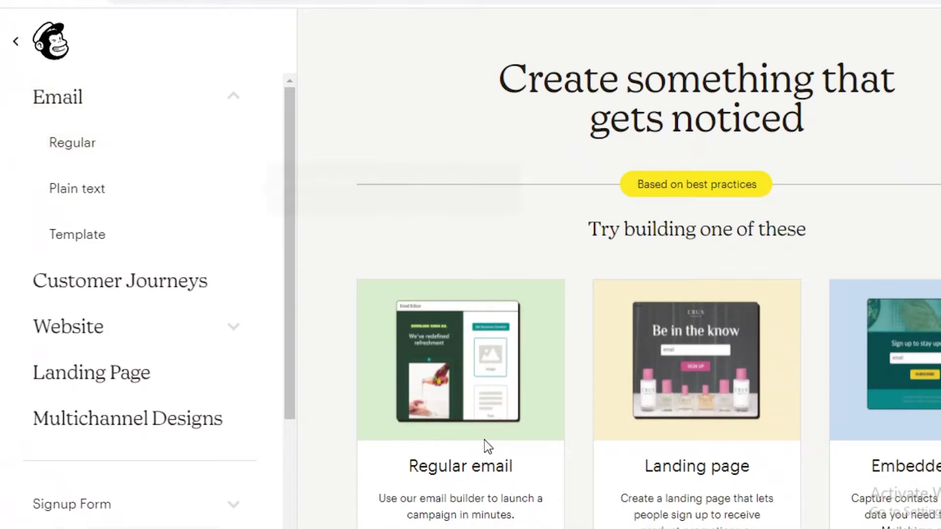
scroll(469, 294, "down", 3)
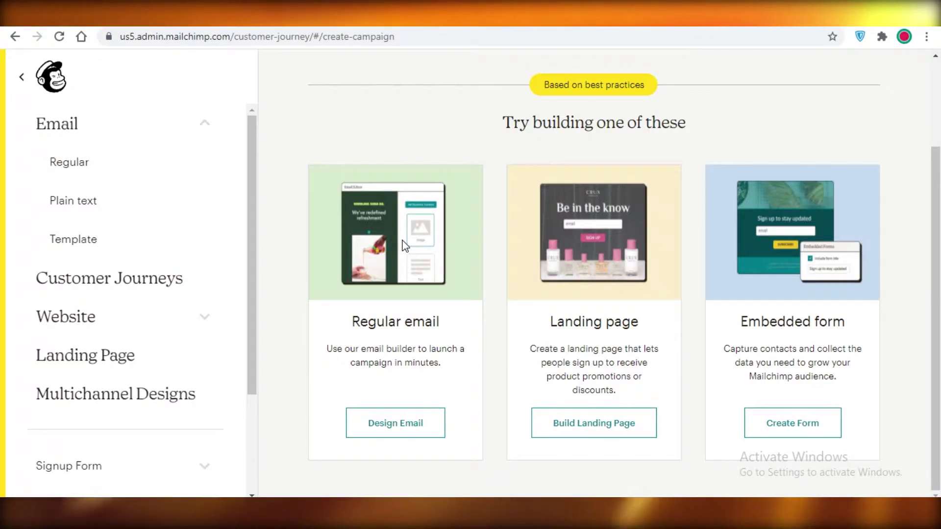
Start a draft with Design Email, check the empty Purchased templates, then go to All campaigns.
left_click(395, 423)
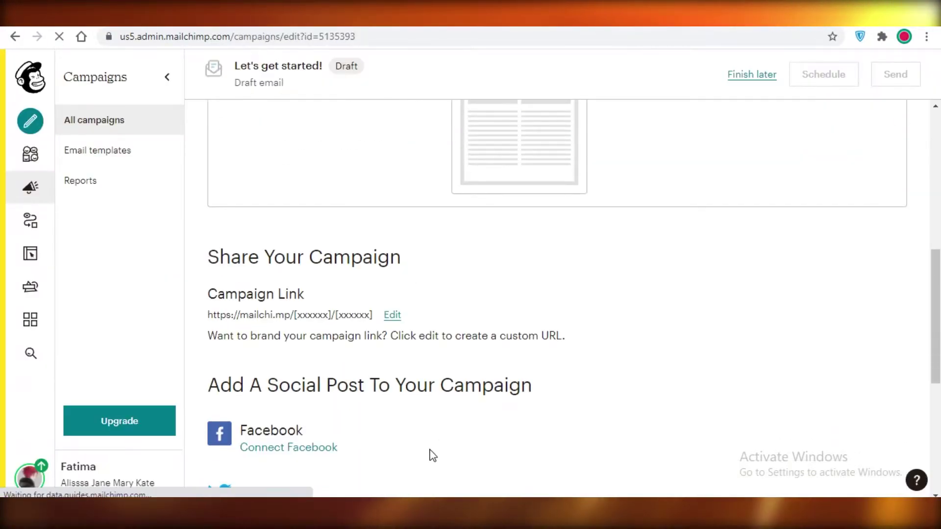
scroll(372, 417, "up", 6)
scroll(344, 343, "up", 3)
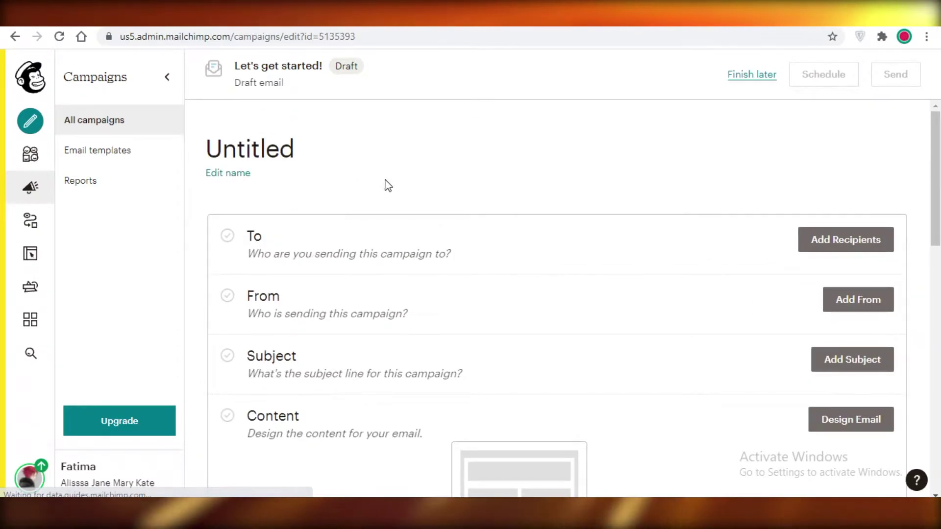
left_click(98, 150)
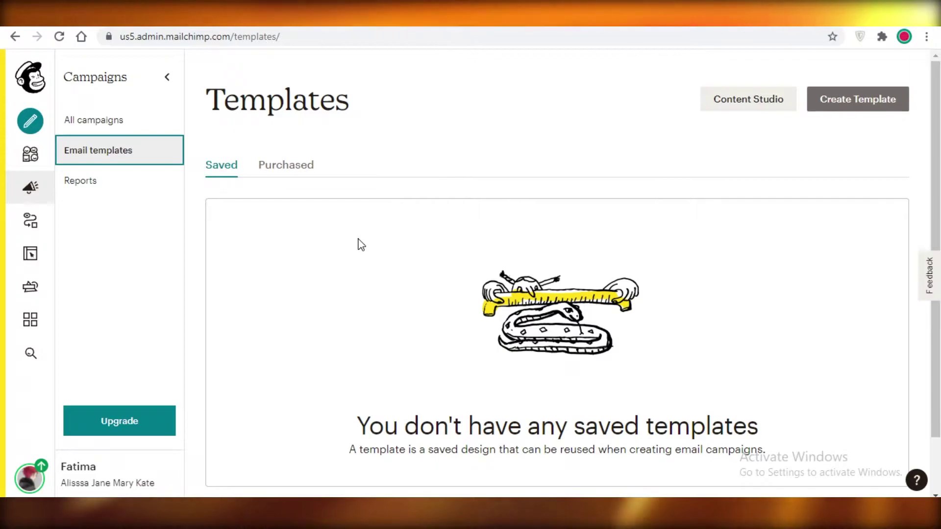
left_click(271, 166)
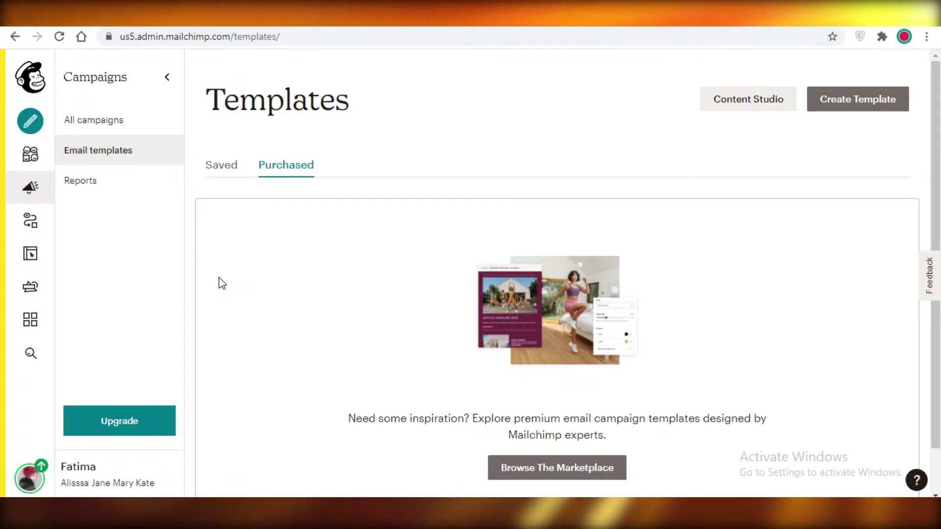
left_click(103, 119)
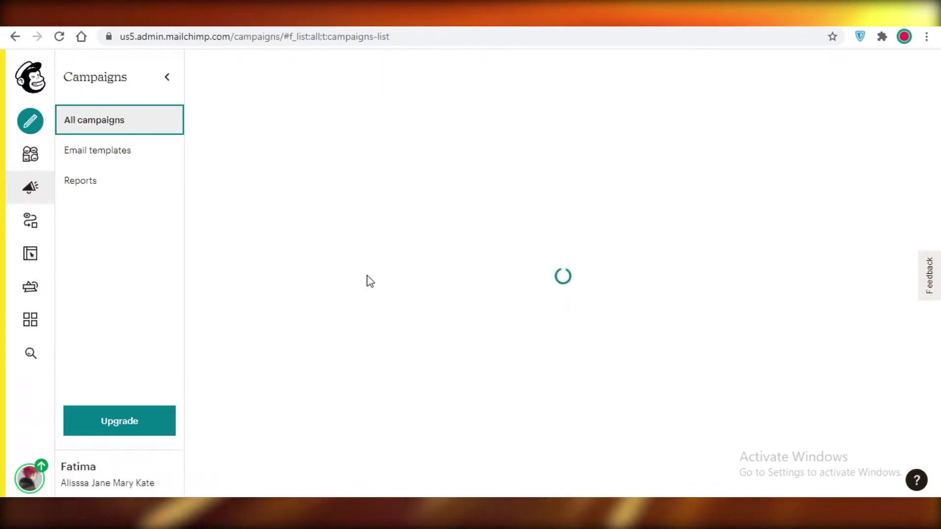
Create a new campaign and add recipients, reaching the Import Contacts options.
left_click(830, 112)
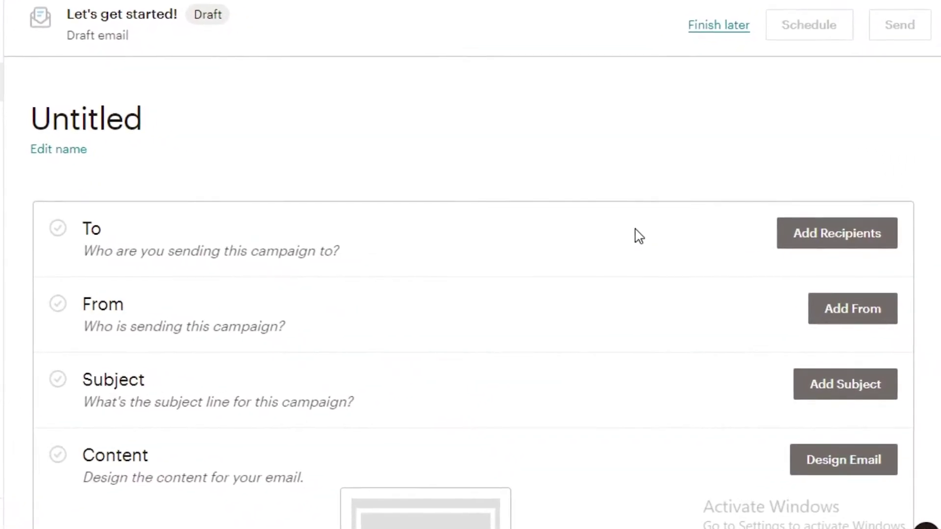
left_click(834, 231)
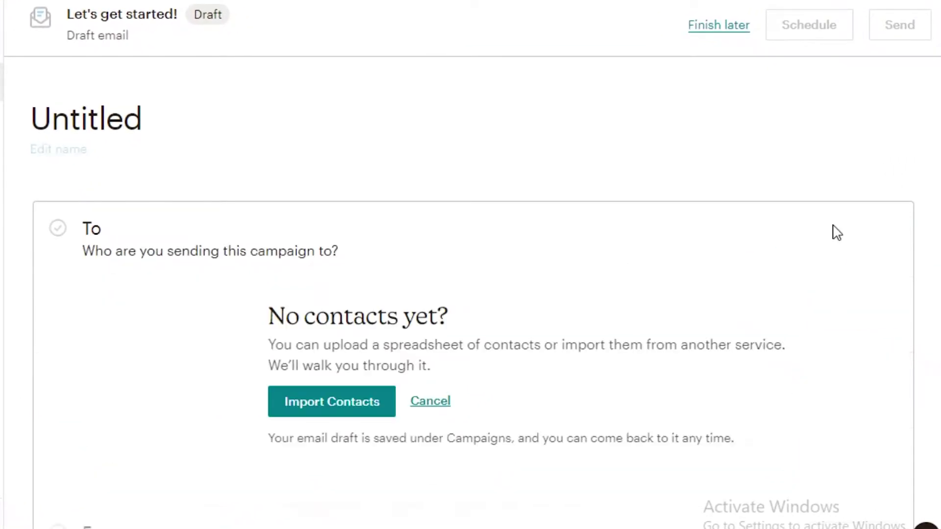
scroll(745, 315, "down", 3)
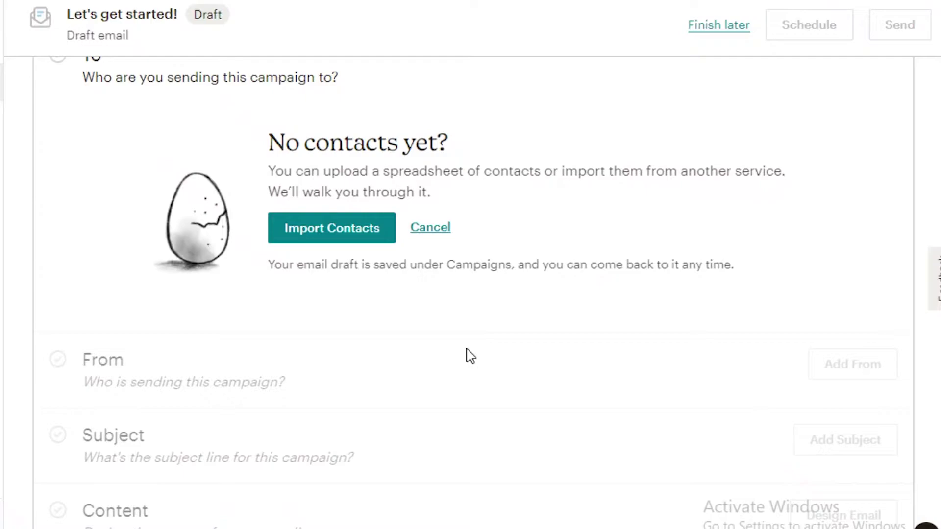
scroll(275, 399, "down", 2)
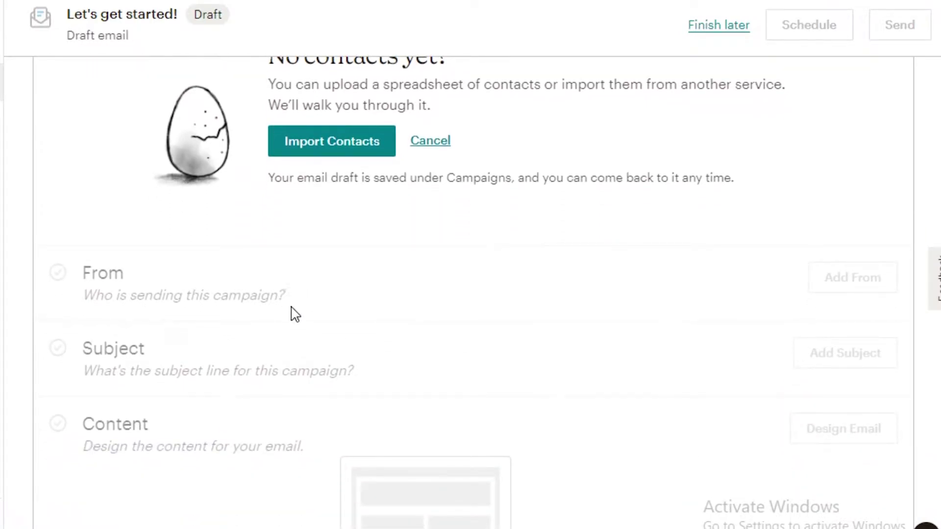
scroll(762, 330, "down", 3)
scroll(609, 269, "up", 3)
scroll(359, 373, "up", 5)
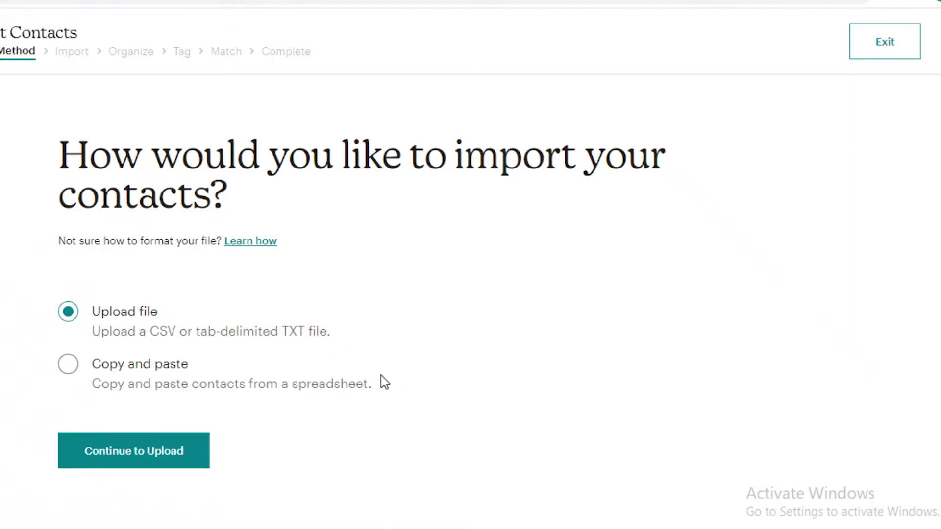
left_click(70, 365)
left_click(149, 454)
left_click(174, 300)
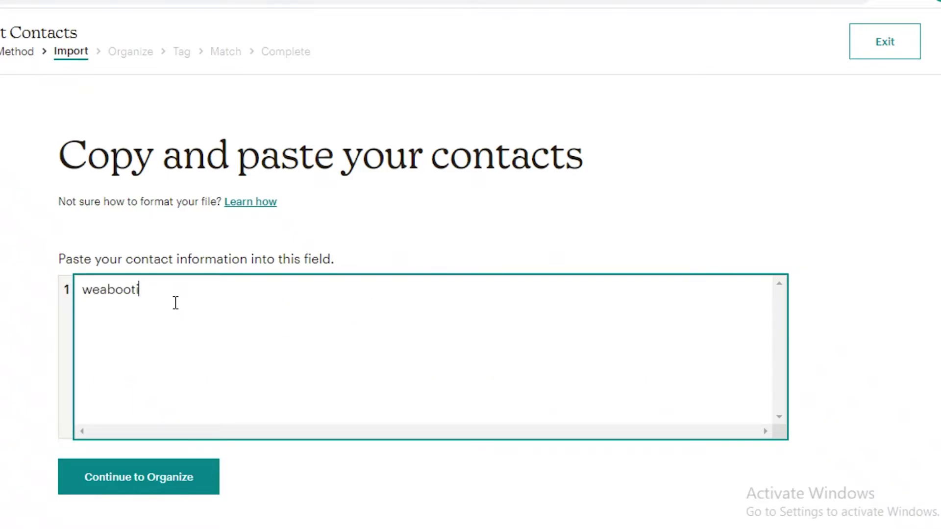
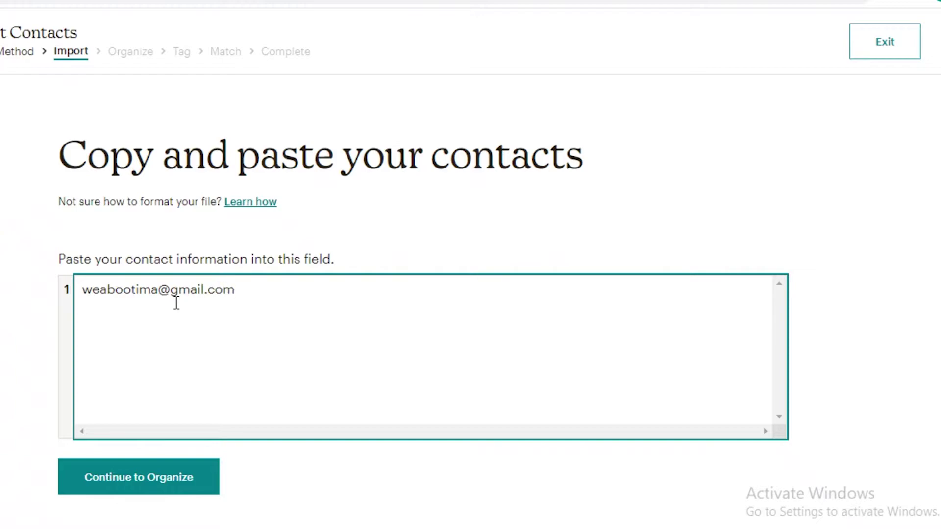
Import the contact as Subscribed with no tags, then return to Campaigns.
left_click(160, 478)
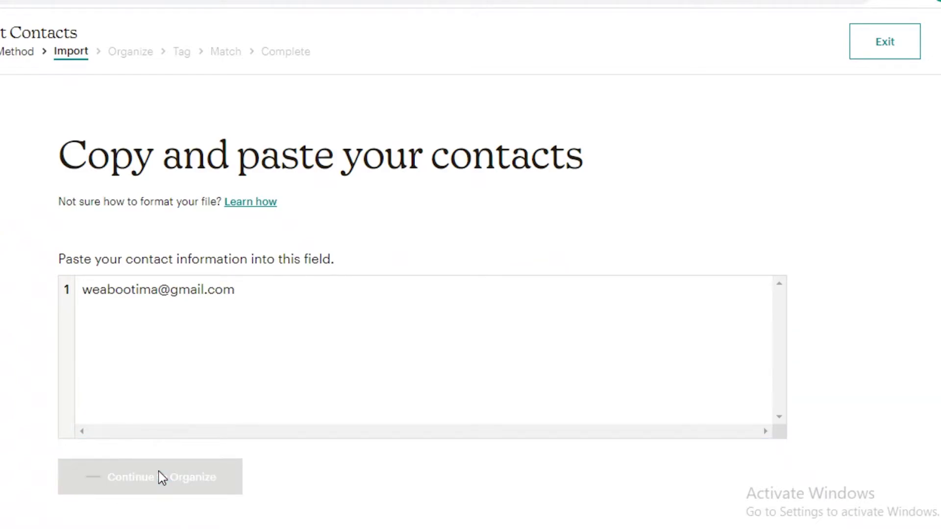
left_click(168, 267)
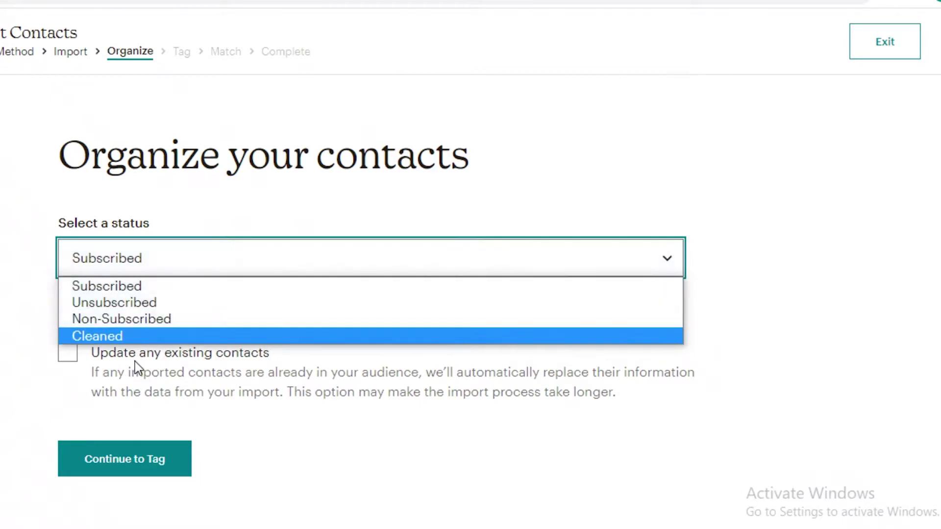
left_click(151, 467)
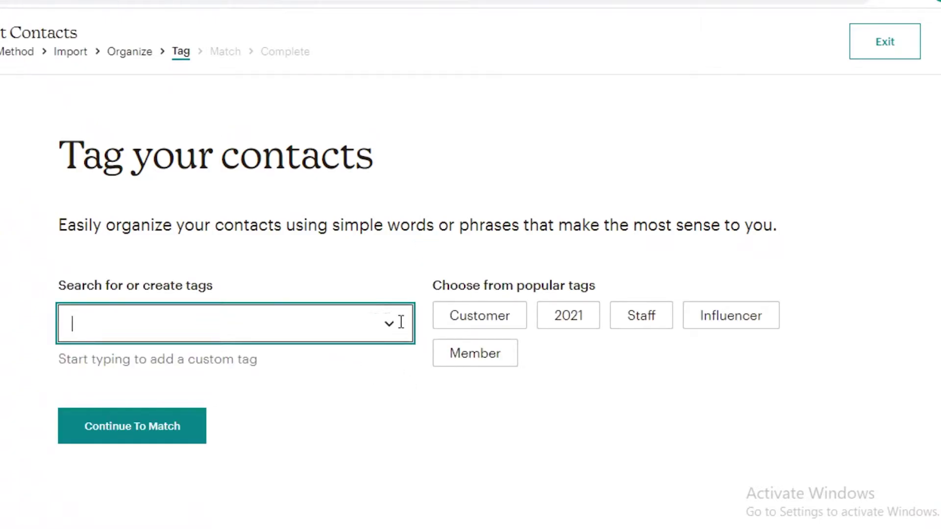
left_click(101, 430)
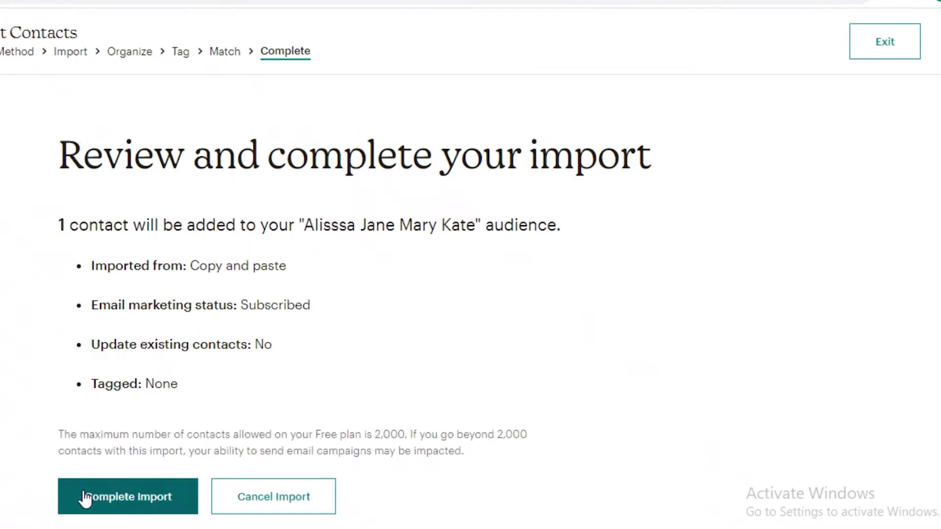
left_click(148, 506)
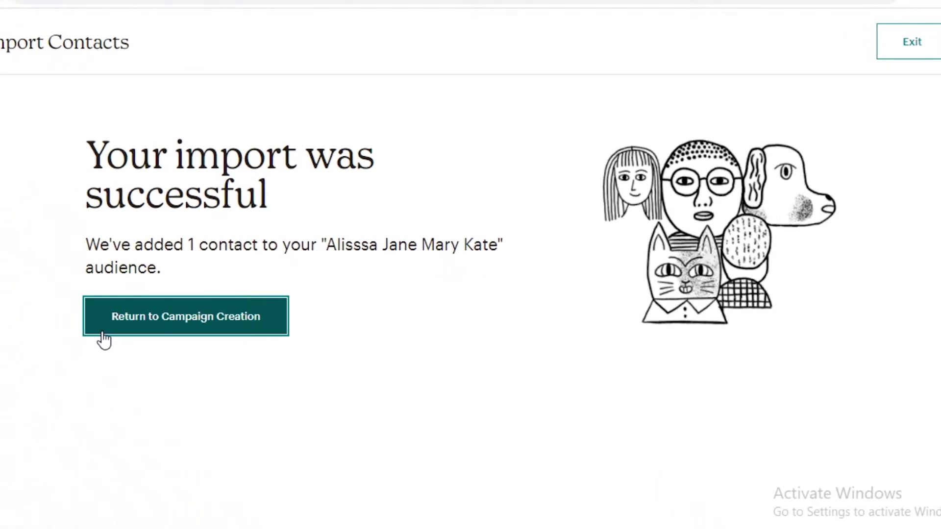
left_click(76, 331)
left_click(30, 177)
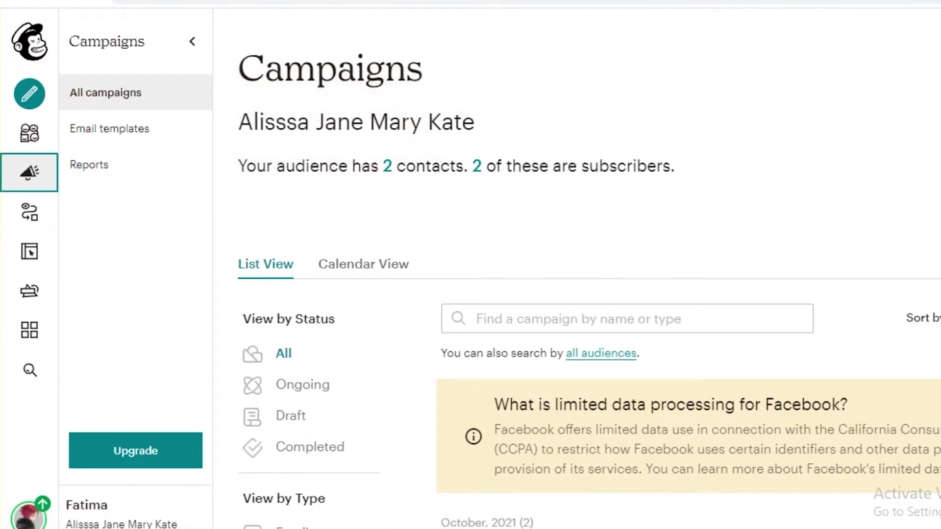
Filter the campaign list to Emails and open the first Untitled draft's options menu.
scroll(693, 290, "down", 5)
scroll(676, 280, "up", 2)
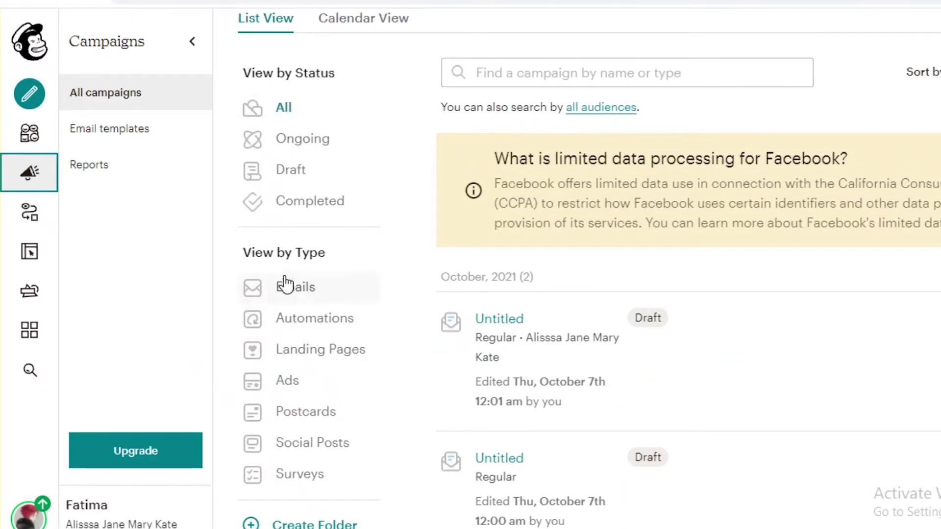
left_click(301, 300)
scroll(563, 289, "down", 3)
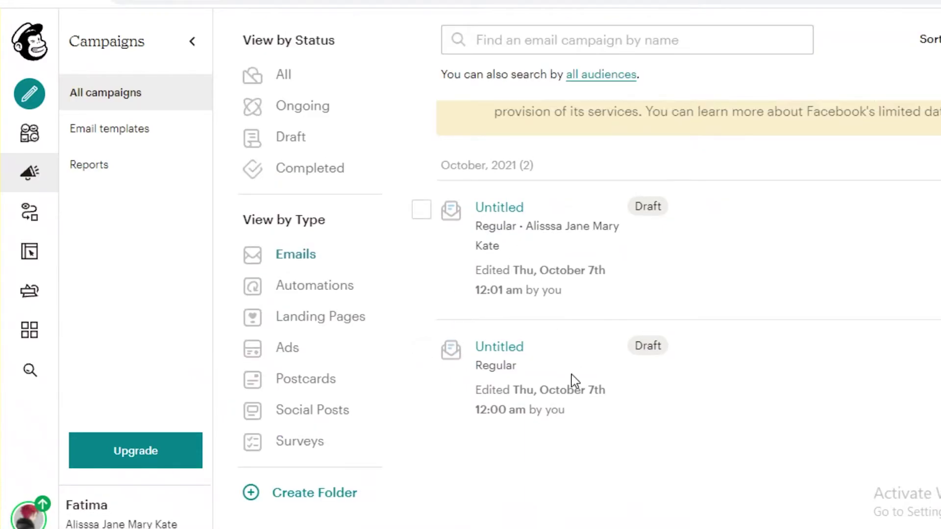
scroll(483, 299, "up", 3)
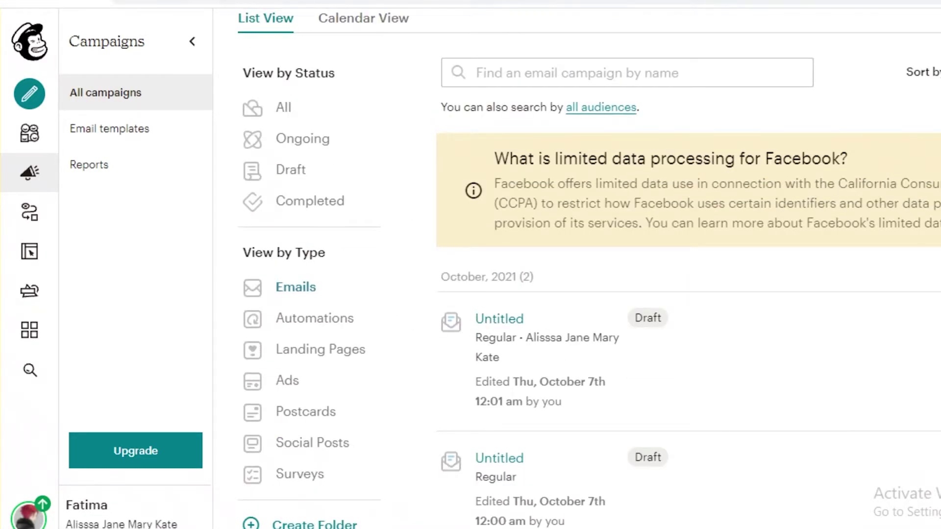
left_click(926, 359)
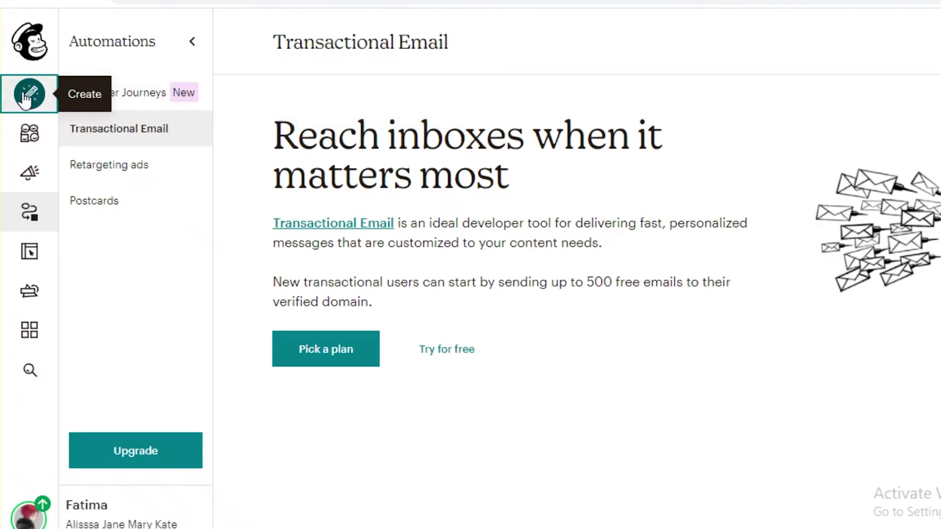
Go to Create > Email > Template and look over the template start page.
left_click(25, 98)
left_click(251, 111)
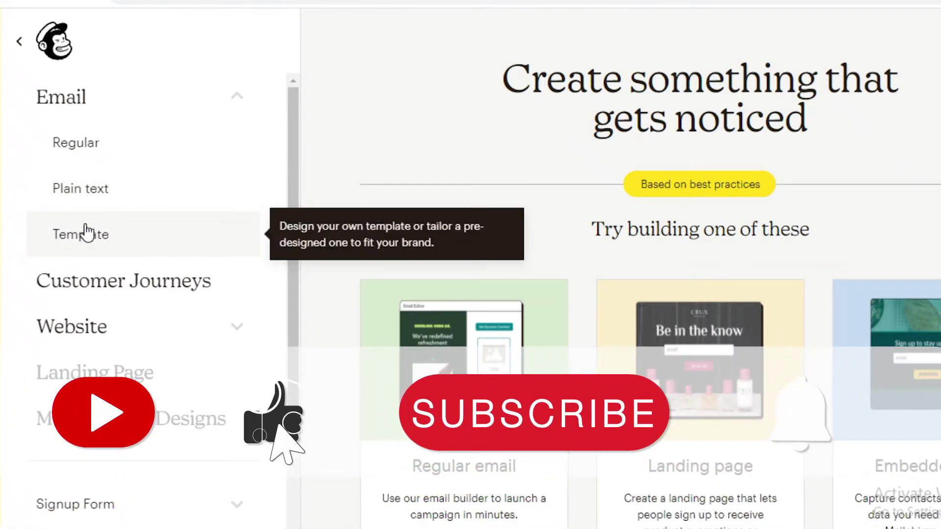
left_click(84, 234)
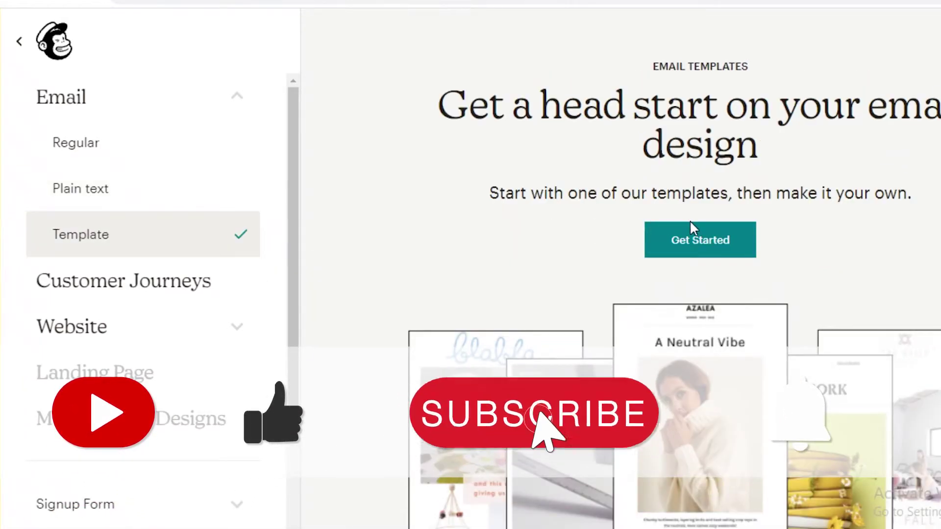
left_click(662, 243)
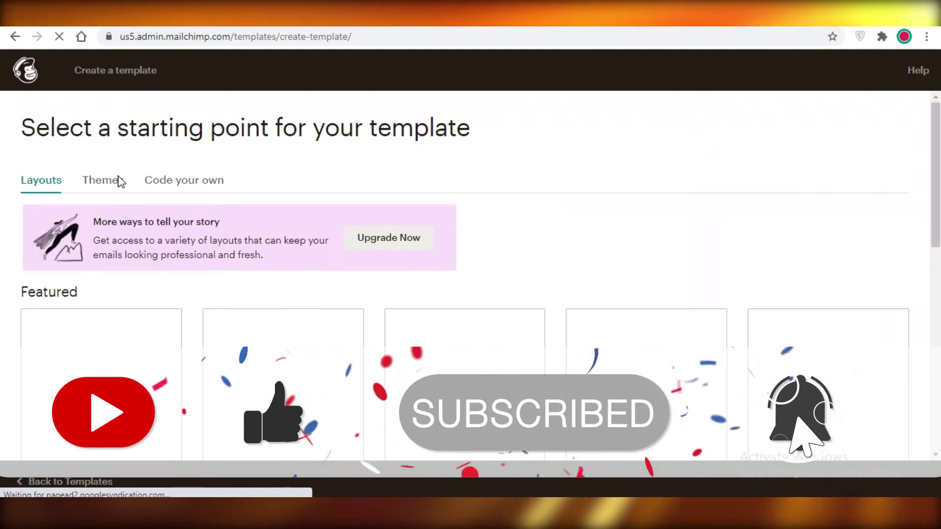
scroll(129, 225, "down", 6)
scroll(196, 235, "up", 3)
scroll(245, 241, "up", 1)
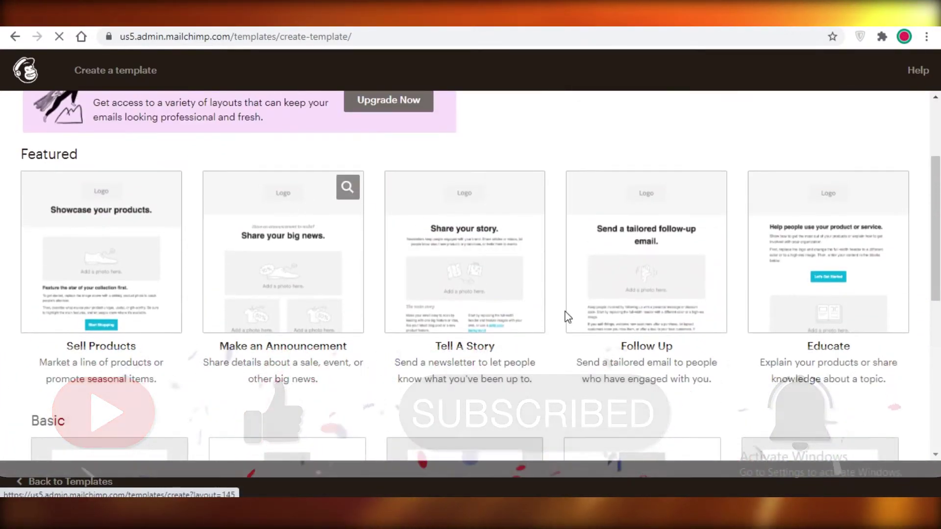
scroll(99, 212, "down", 1)
scroll(111, 235, "up", 1)
scroll(111, 236, "down", 4)
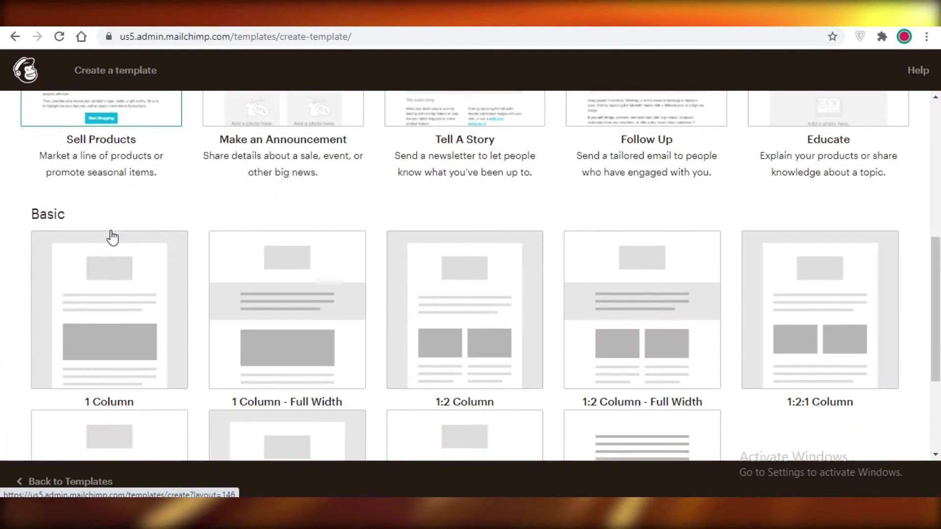
scroll(490, 285, "down", 3)
scroll(382, 289, "up", 4)
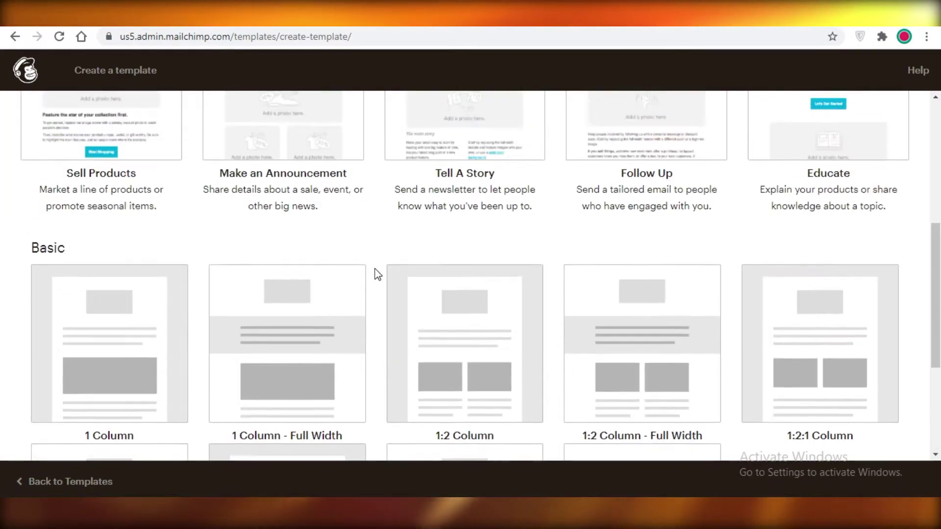
scroll(334, 265, "up", 4)
scroll(286, 259, "up", 3)
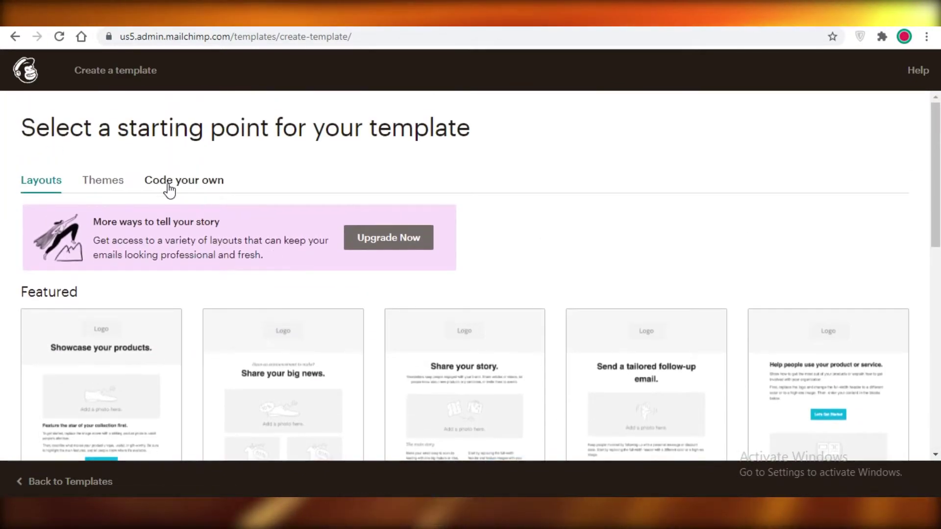
Browse the themes gallery and try the Color Tab template, which requires an upgrade.
left_click(100, 182)
scroll(199, 262, "down", 4)
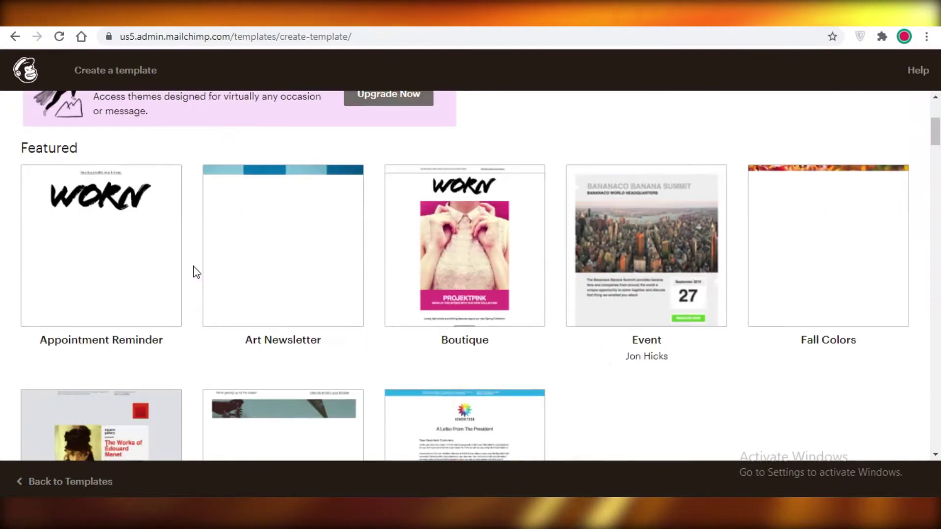
scroll(378, 284, "down", 7)
scroll(378, 284, "up", 2)
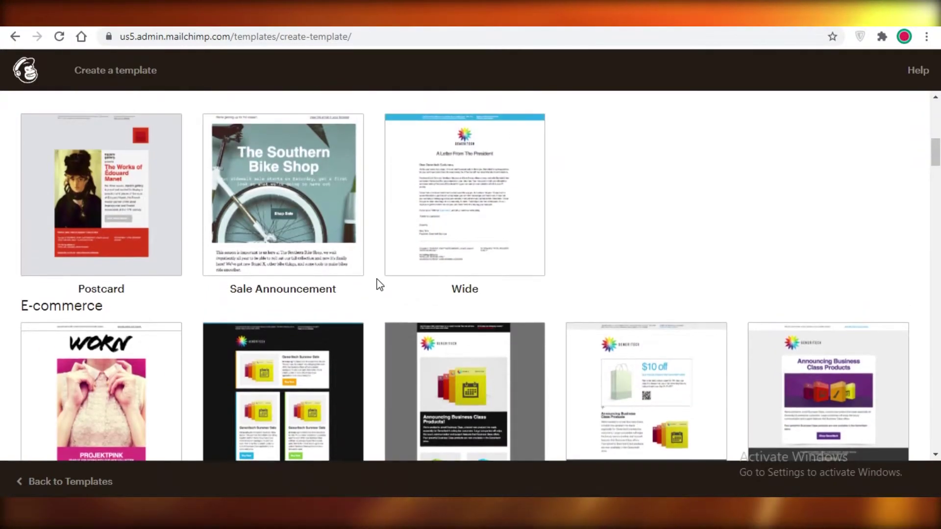
scroll(379, 289, "down", 6)
scroll(252, 300, "up", 10)
scroll(196, 255, "up", 5)
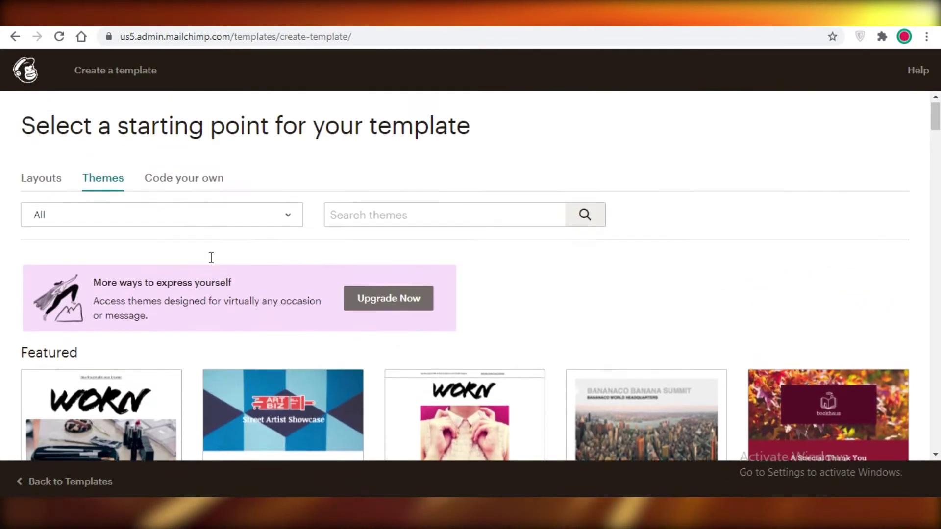
scroll(799, 424, "down", 5)
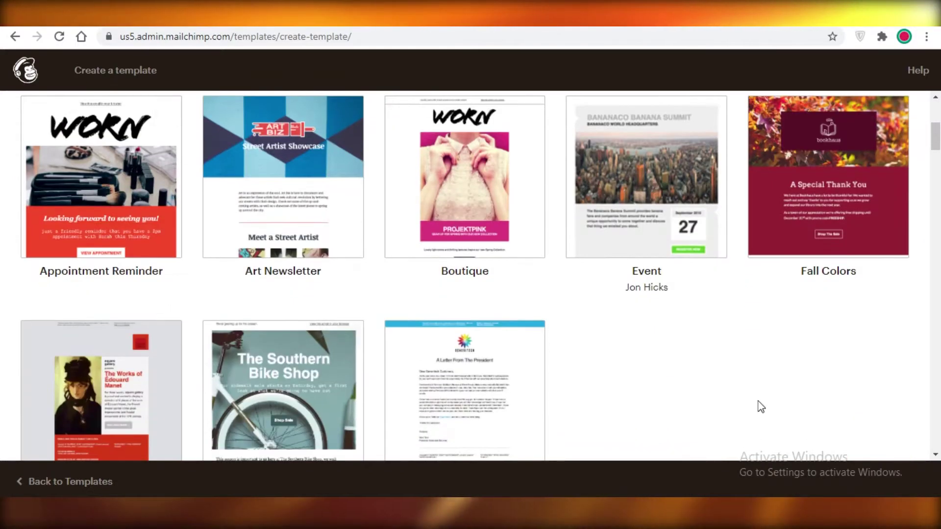
scroll(759, 392, "down", 5)
scroll(758, 392, "down", 5)
scroll(750, 402, "down", 4)
scroll(637, 353, "down", 1)
scroll(439, 309, "down", 4)
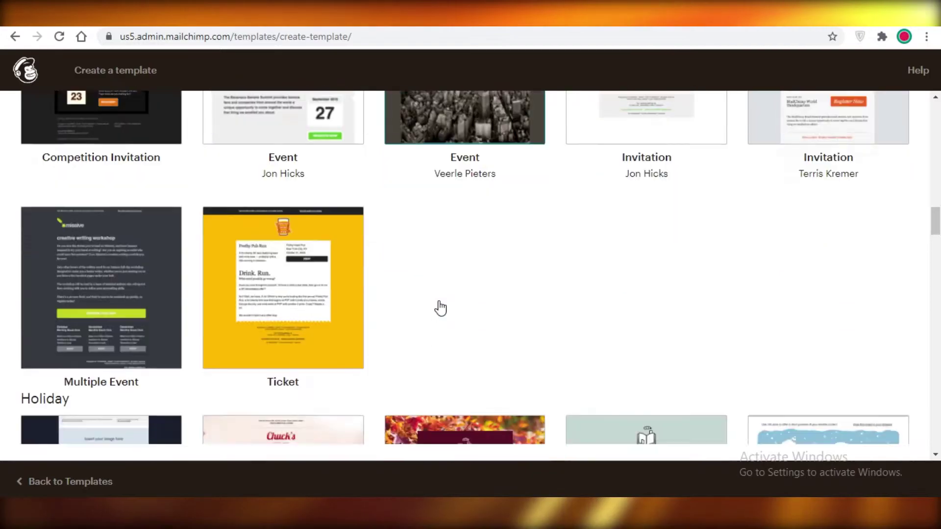
scroll(449, 309, "down", 2)
scroll(451, 314, "up", 3)
scroll(457, 325, "down", 3)
scroll(453, 331, "down", 2)
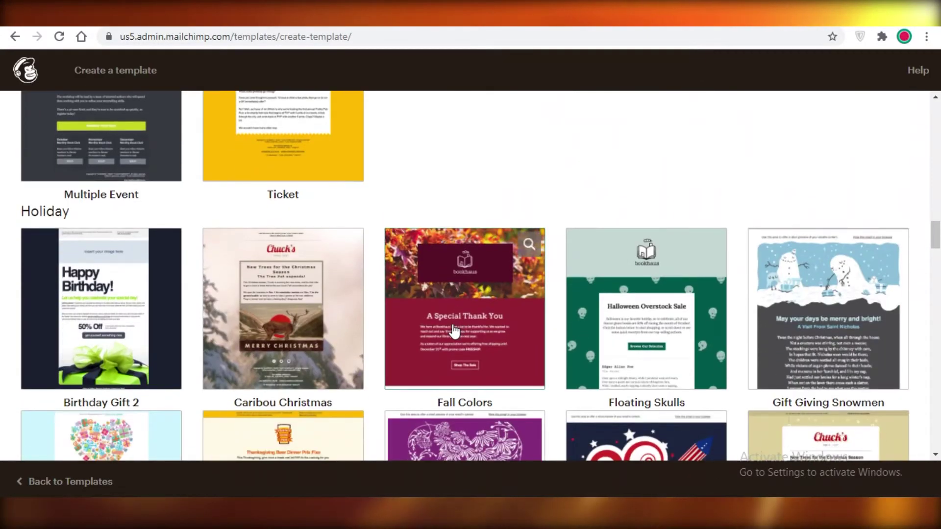
scroll(456, 338, "down", 6)
scroll(466, 333, "up", 4)
scroll(485, 330, "down", 7)
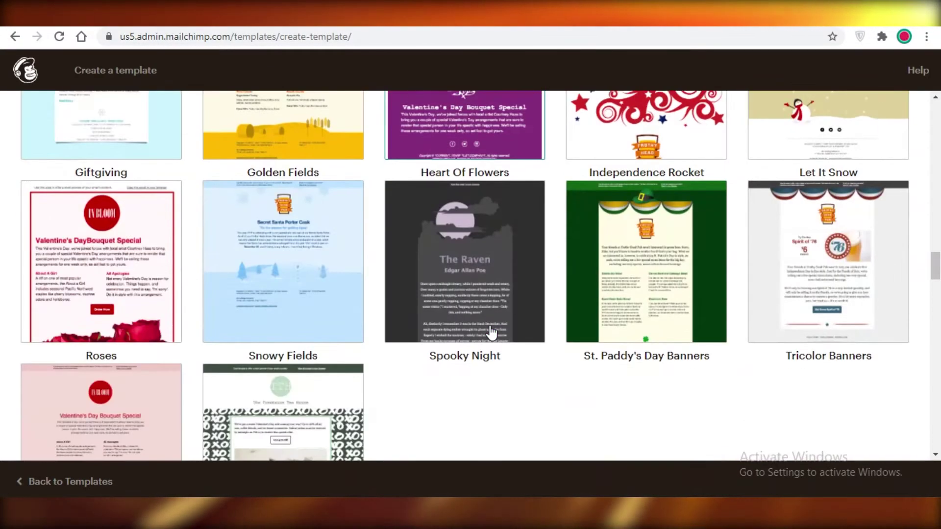
scroll(274, 343, "up", 2)
scroll(623, 425, "down", 1)
scroll(441, 402, "down", 2)
scroll(284, 387, "down", 3)
scroll(158, 311, "down", 2)
scroll(210, 256, "down", 2)
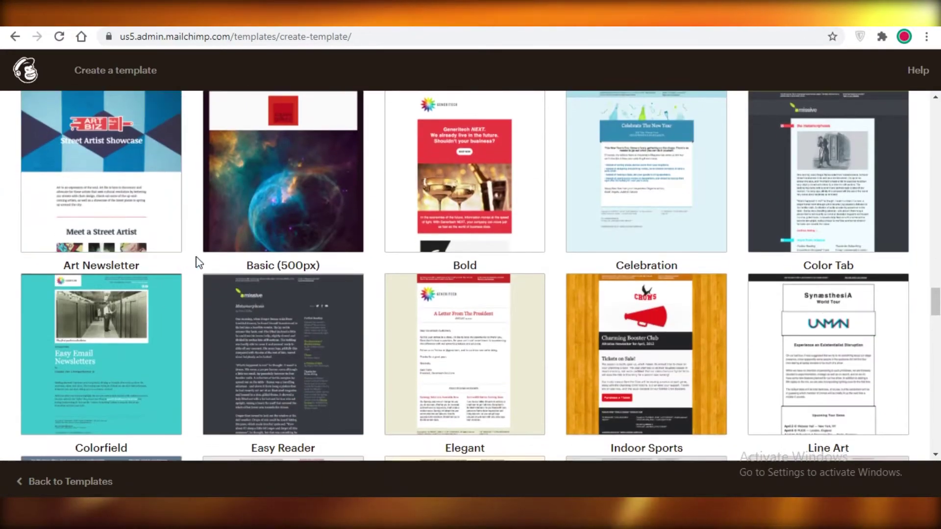
scroll(662, 245, "down", 1)
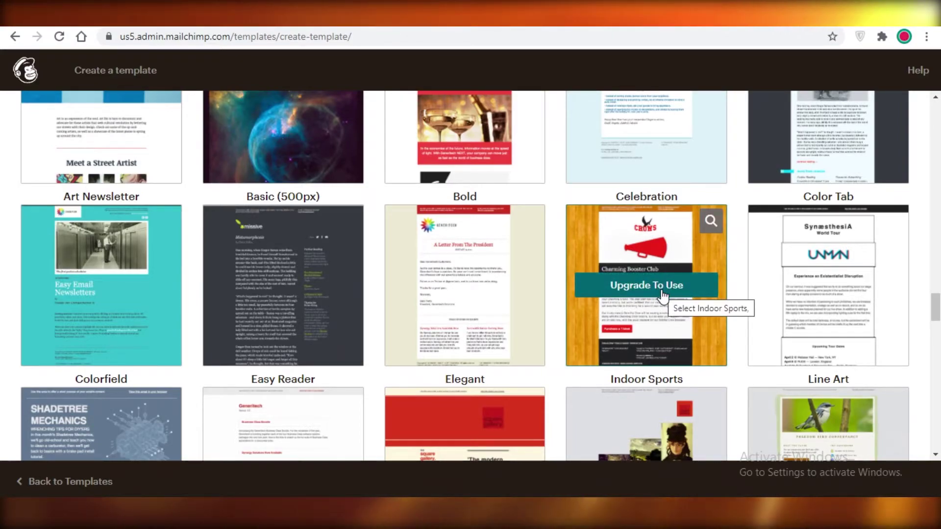
scroll(663, 296, "down", 2)
scroll(800, 326, "up", 1)
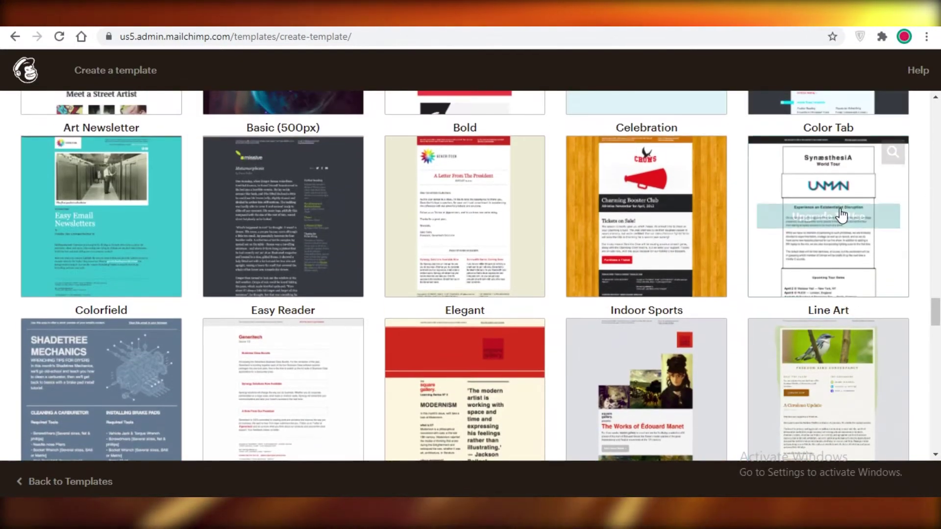
left_click(841, 215)
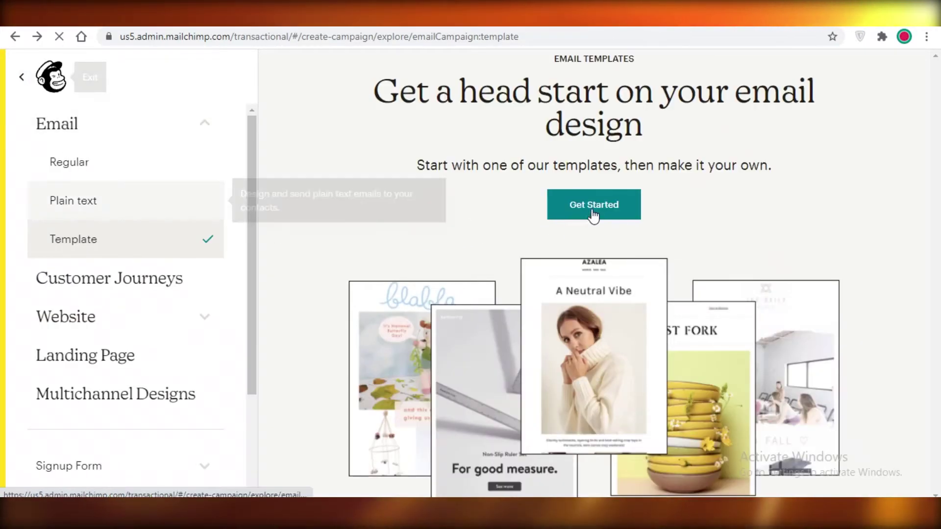
Start a new template from the Bananaco Banana Summit design in the Events section.
left_click(604, 206)
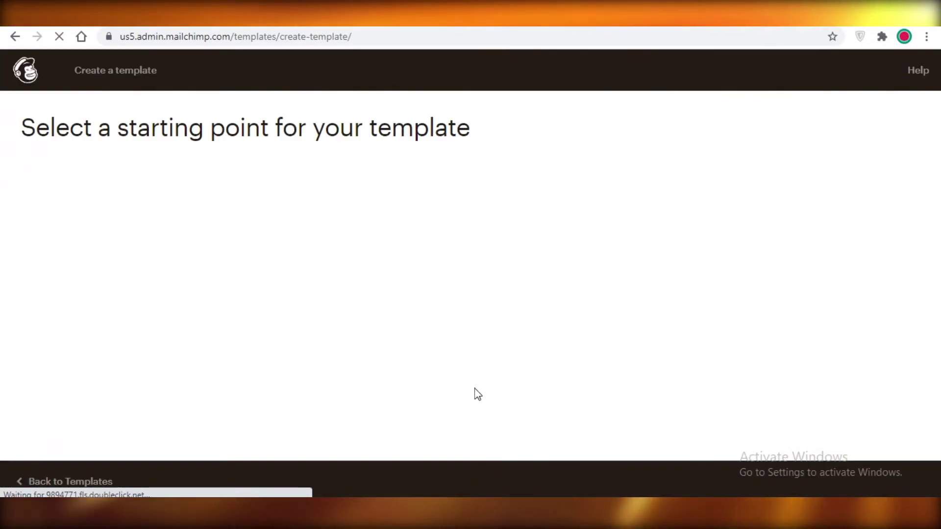
scroll(683, 233, "down", 5)
scroll(667, 231, "down", 6)
scroll(329, 307, "down", 3)
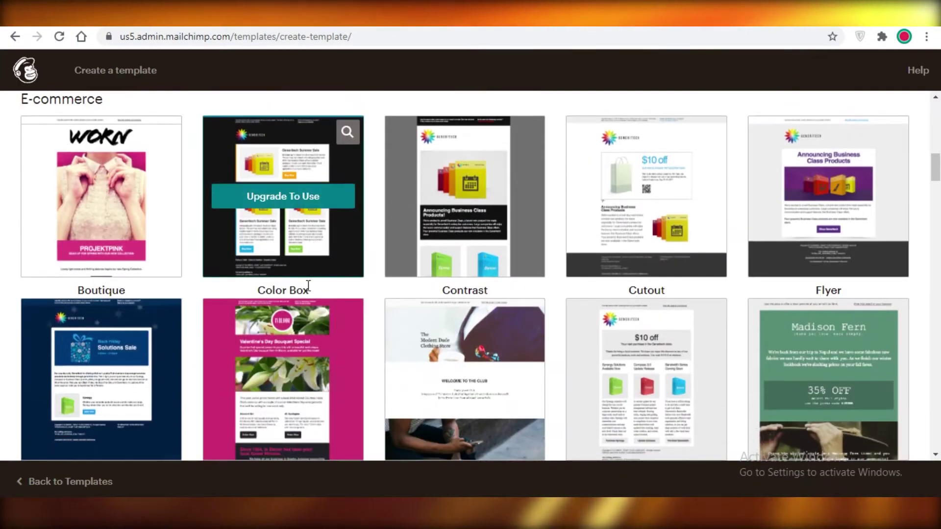
scroll(302, 334, "down", 4)
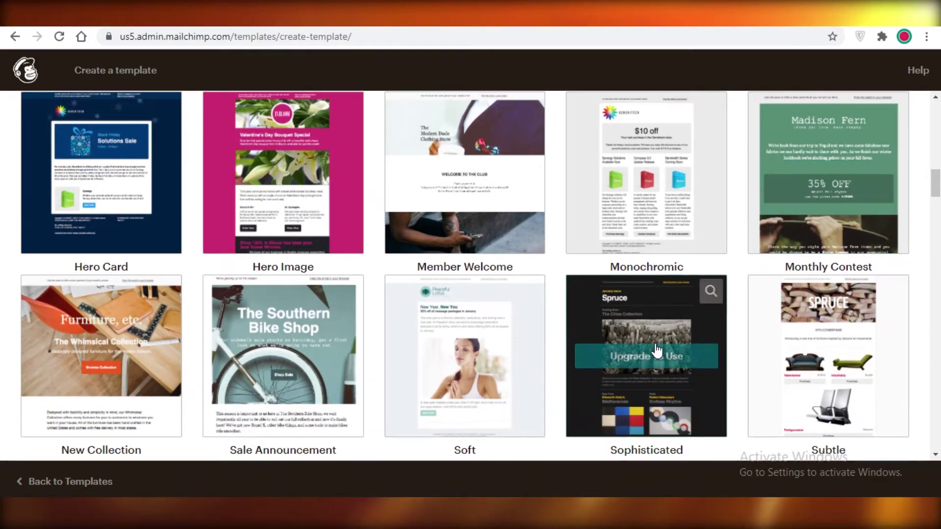
scroll(309, 338, "down", 5)
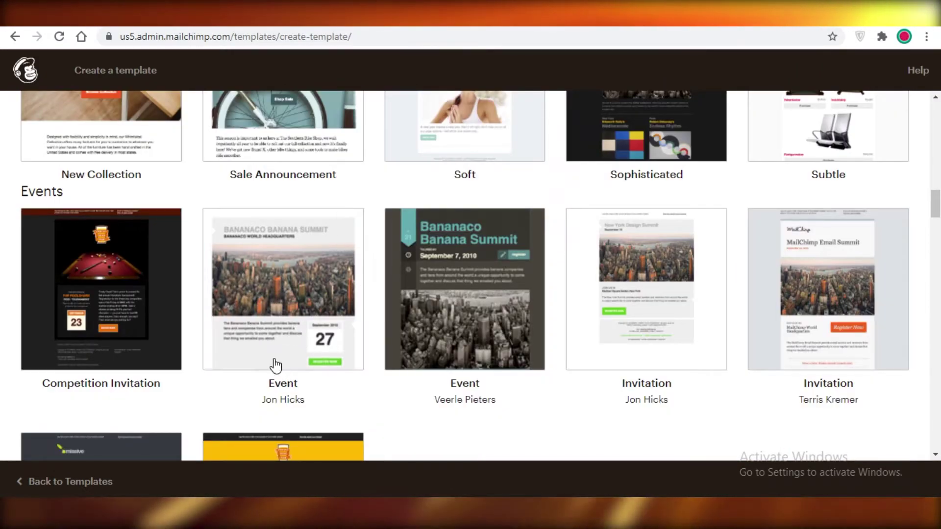
left_click(305, 351)
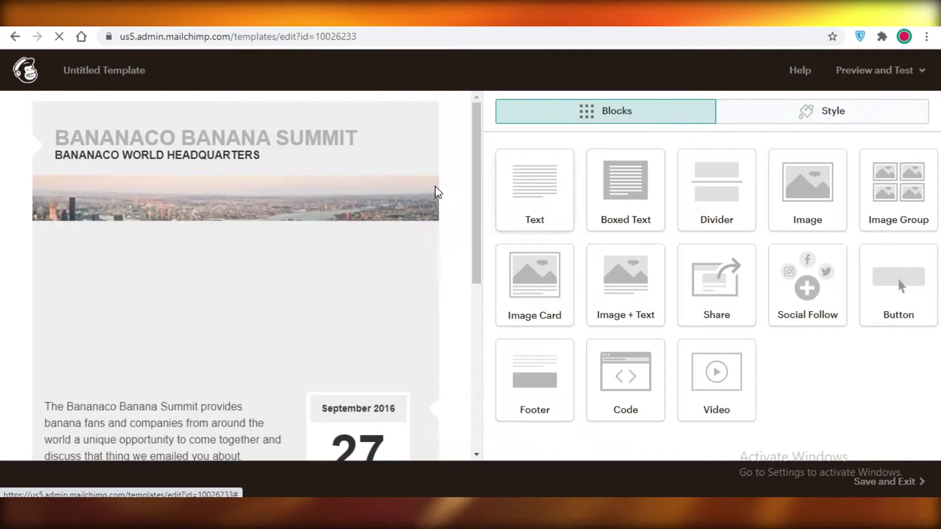
left_click(331, 235)
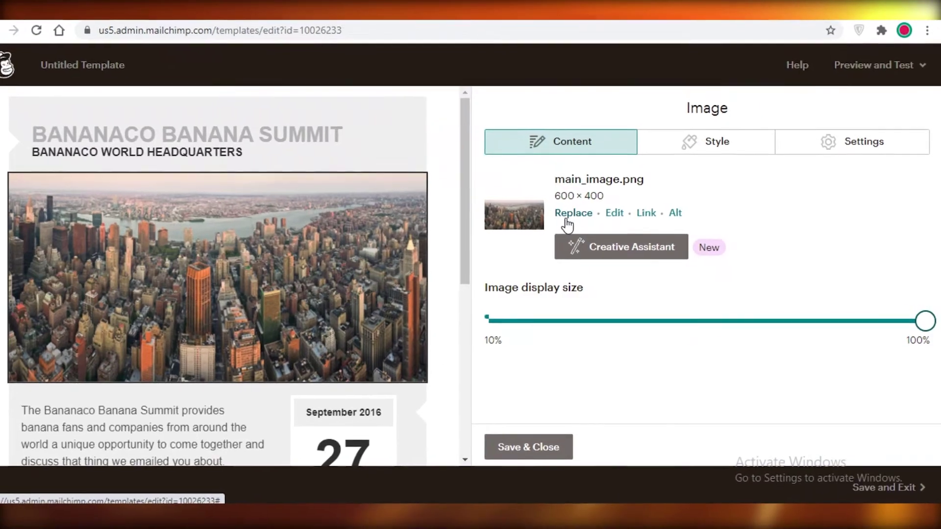
left_click(566, 217)
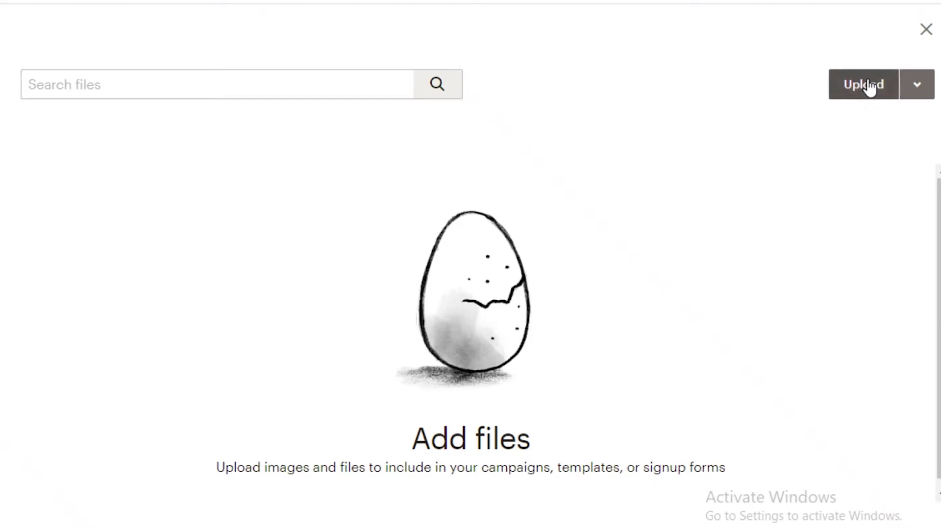
left_click(863, 85)
left_click(53, 332)
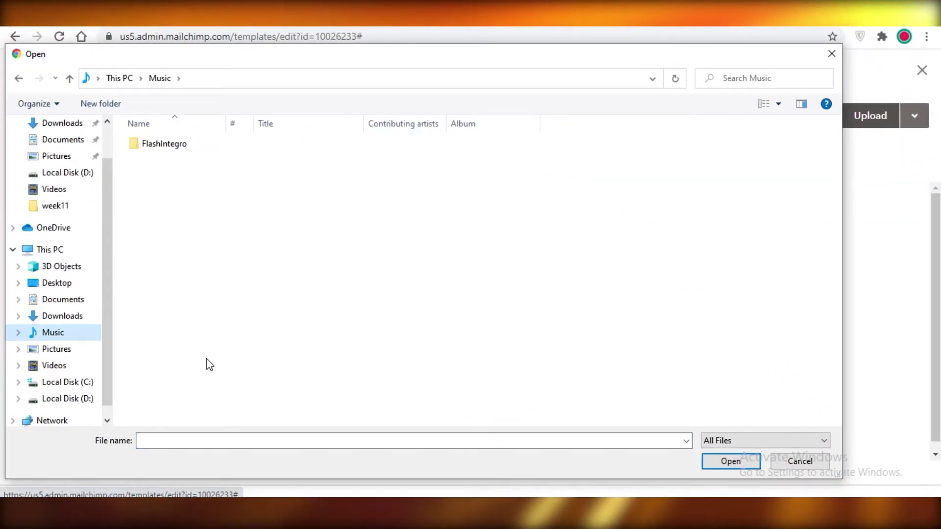
left_click(30, 157)
left_click(797, 464)
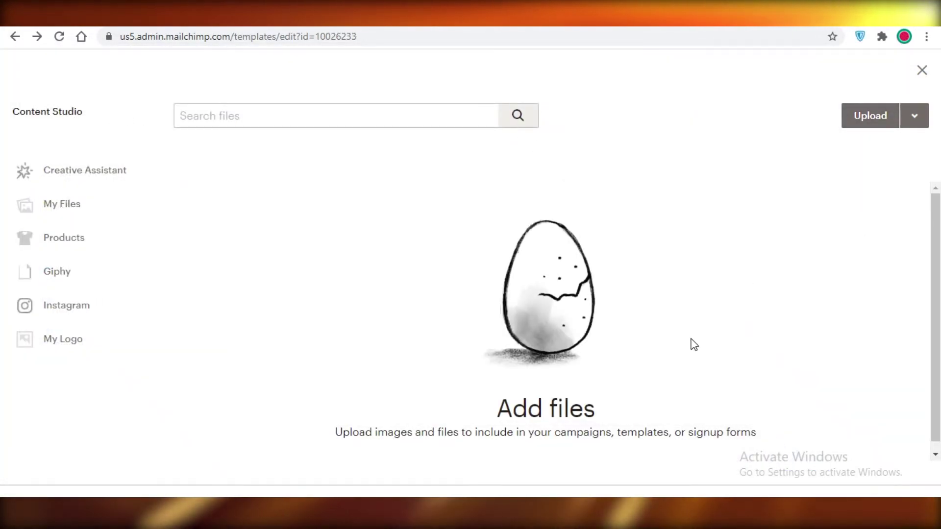
left_click(923, 70)
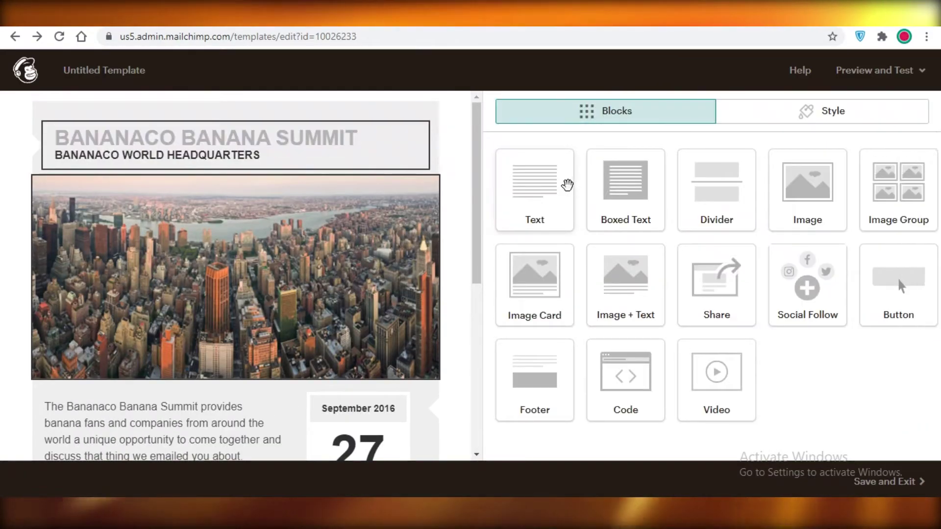
left_click(225, 157)
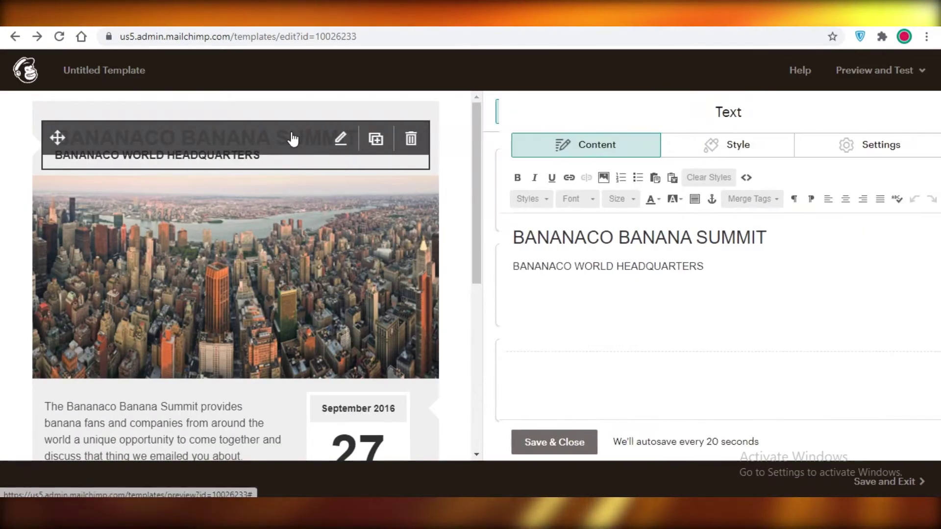
triple_click(681, 238)
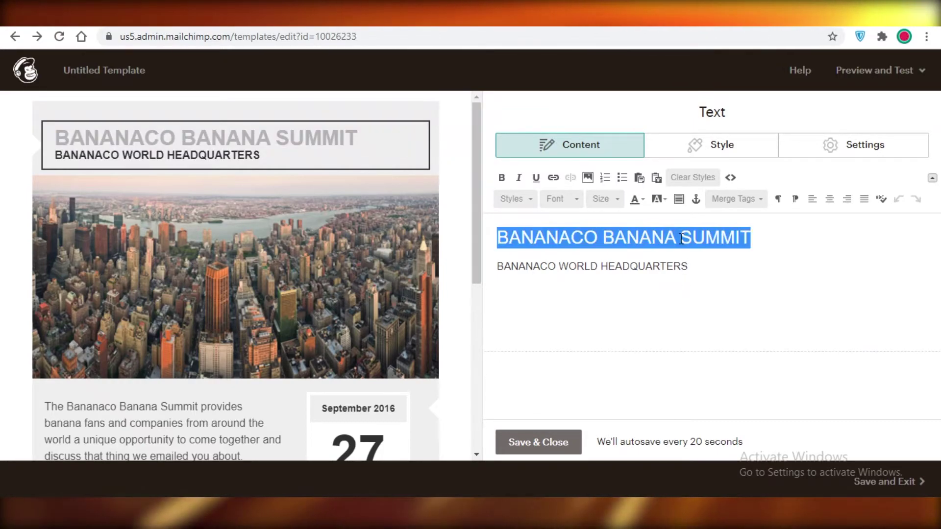
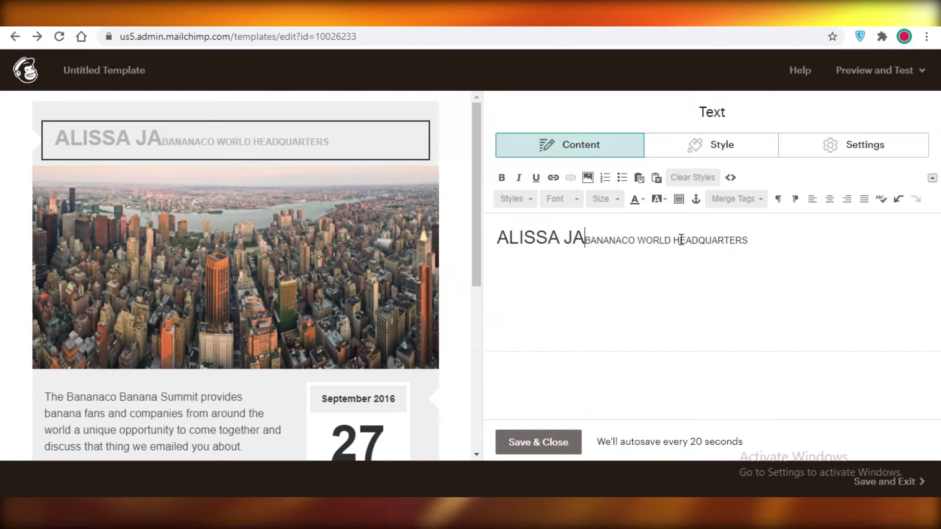
scroll(118, 316, "down", 3)
left_click(118, 316)
Replace the body paragraph with 'JOIN OUR CAUSE STAND UP FOR CLIMATE CHANGE'.
left_click(206, 251)
left_click_drag(497, 234, 713, 271)
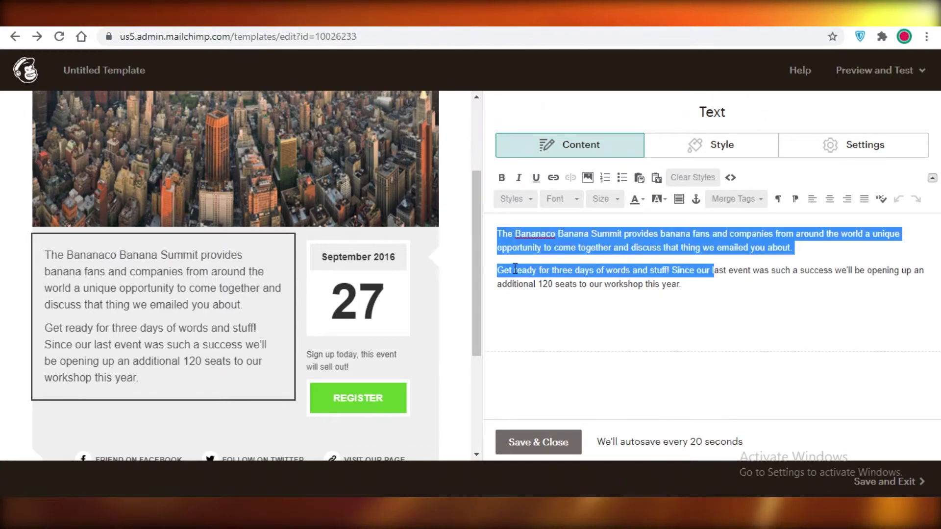
key("BackSpace")
left_click_drag(914, 245, 268, 204)
key("BackSpace")
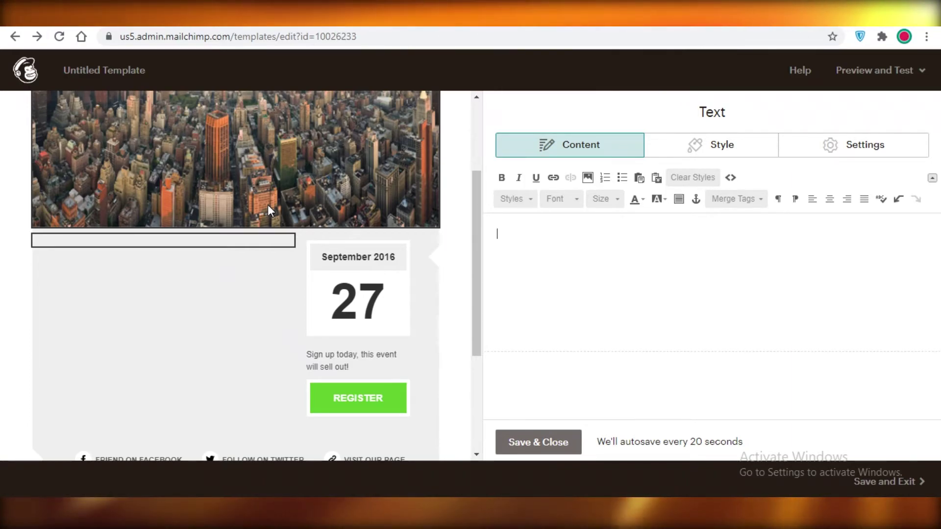
type("JOIN")
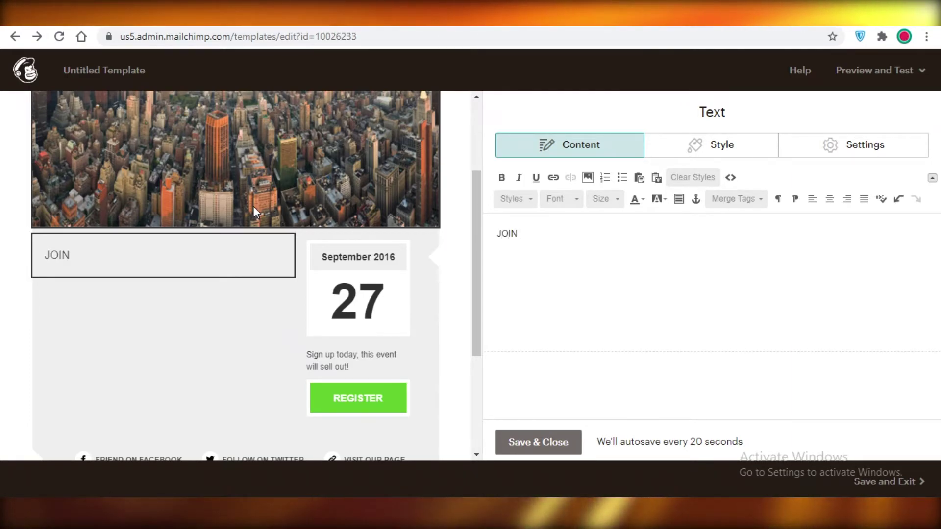
type(" OUR CAUSE ")
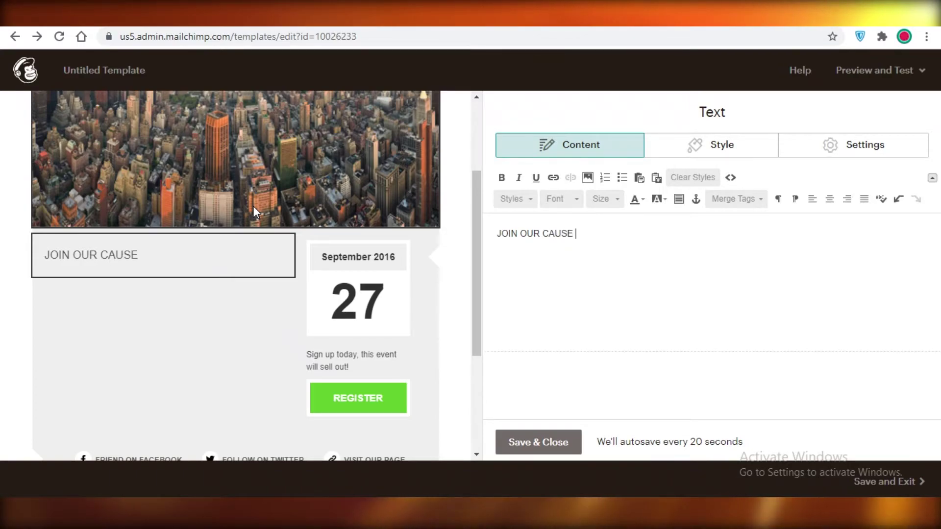
type("STAND UP ")
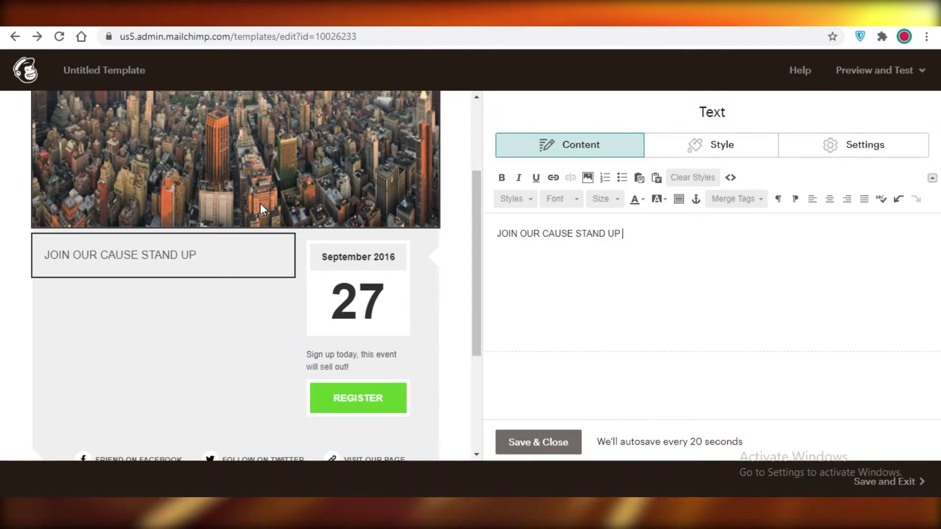
type("FOR CLIMATE CHANG")
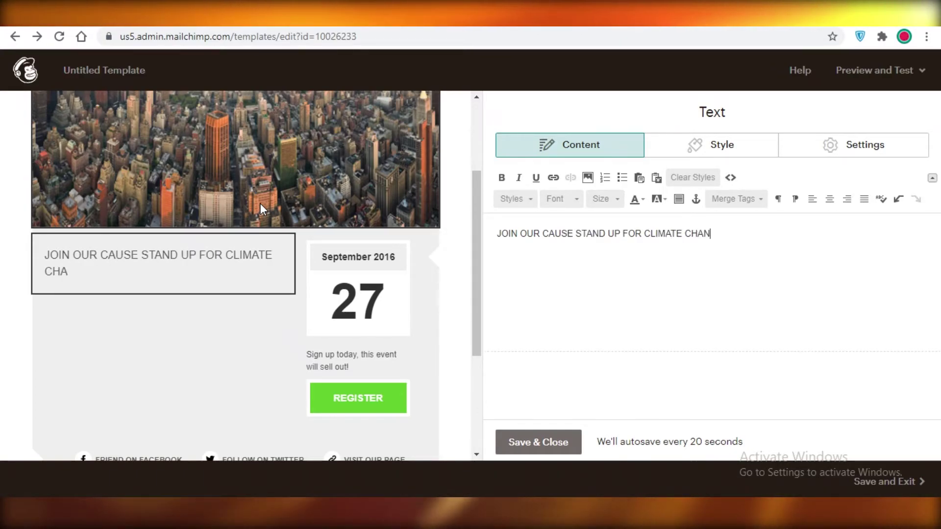
type("E")
left_click(361, 192)
Change the September 2016 date label to 'JOIN OUR PROTEST'.
left_click(361, 191)
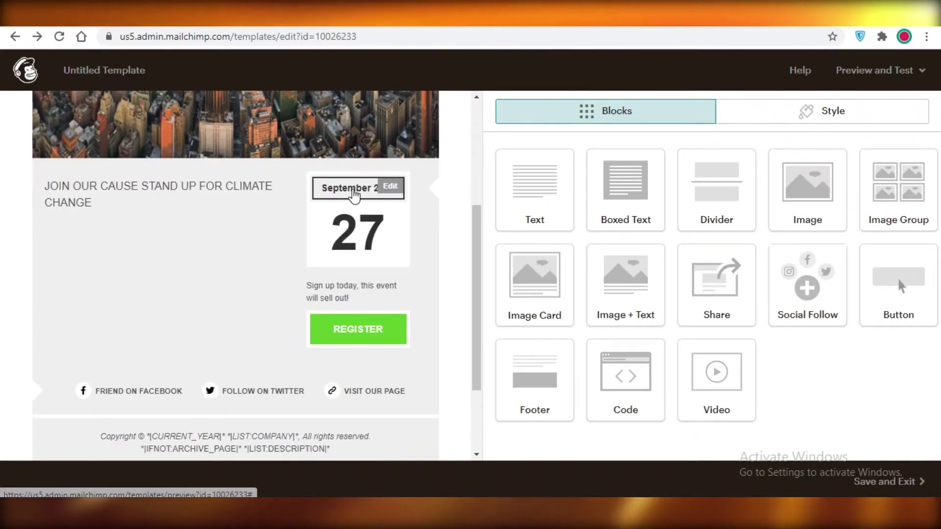
triple_click(569, 206)
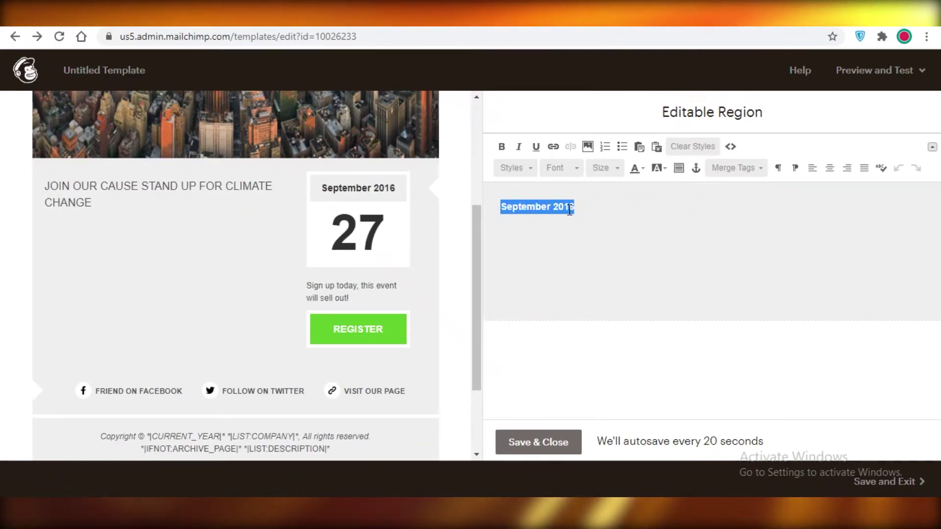
key("BackSpace")
type("A")
key("BackSpace")
type("LO")
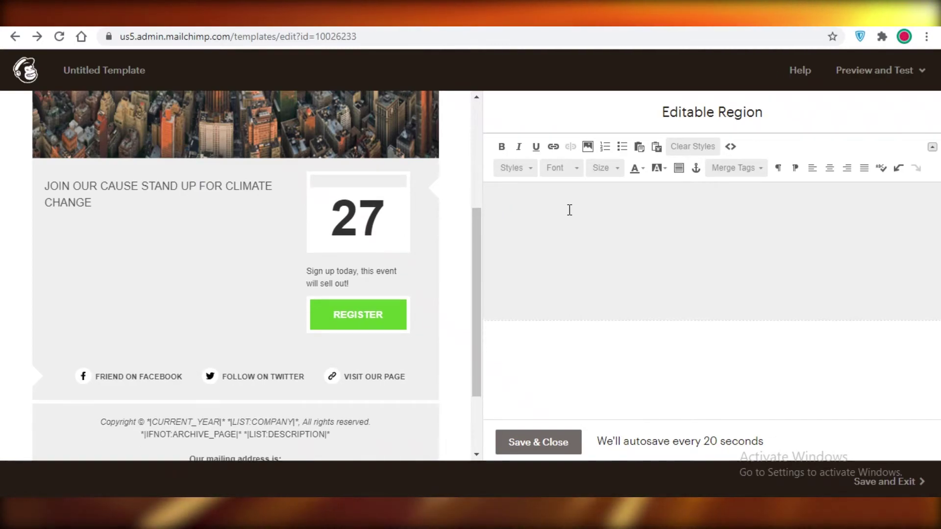
type("JOIN OUR O")
key("BackSpace")
type("TEST")
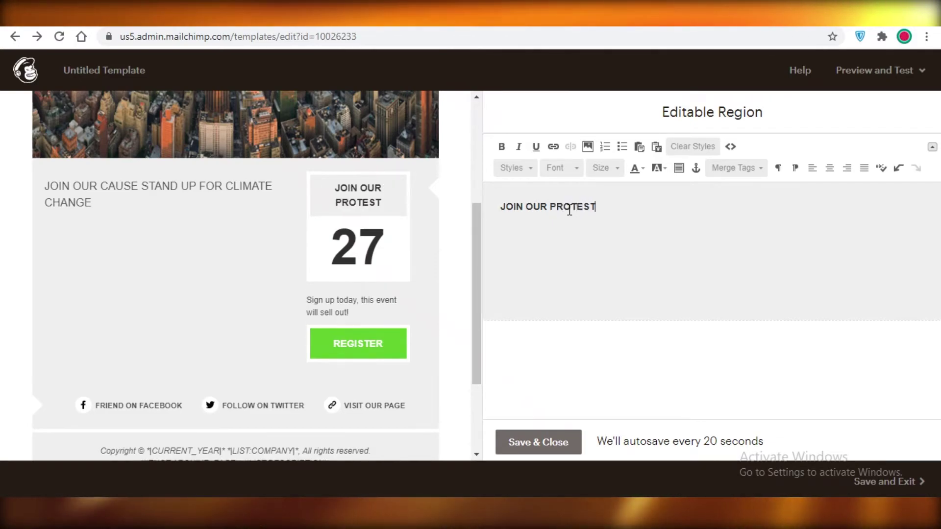
left_click(538, 442)
Open the 27 block editor and close it without changes.
left_click(347, 307)
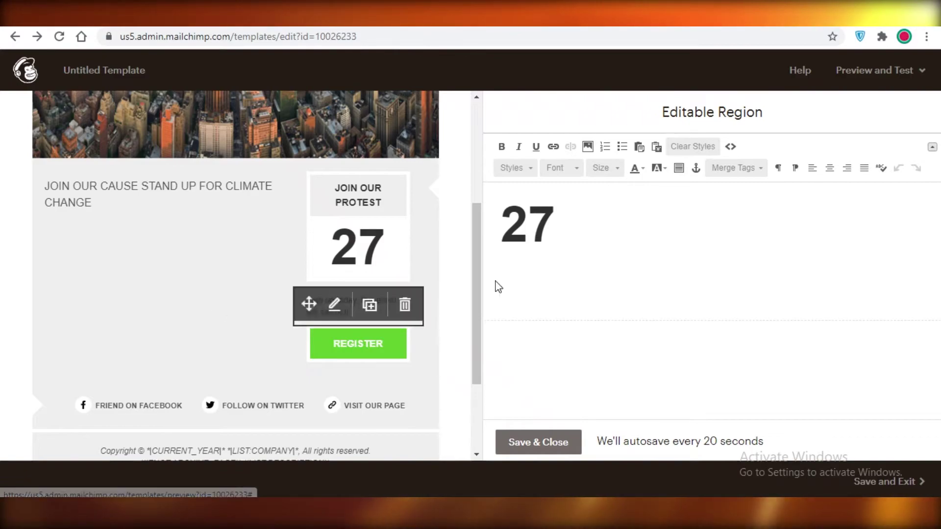
scroll(420, 321, "down", 3)
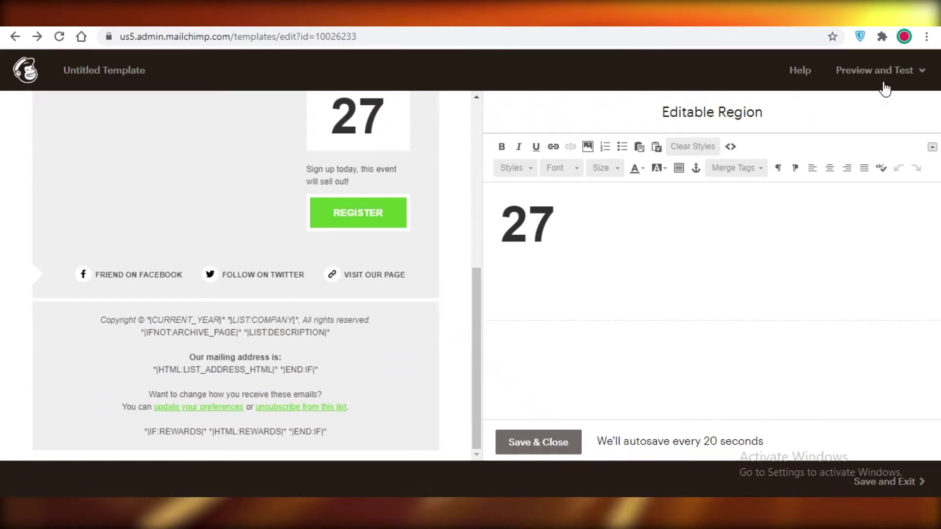
scroll(429, 399, "up", 1)
scroll(430, 400, "up", 5)
left_click(538, 442)
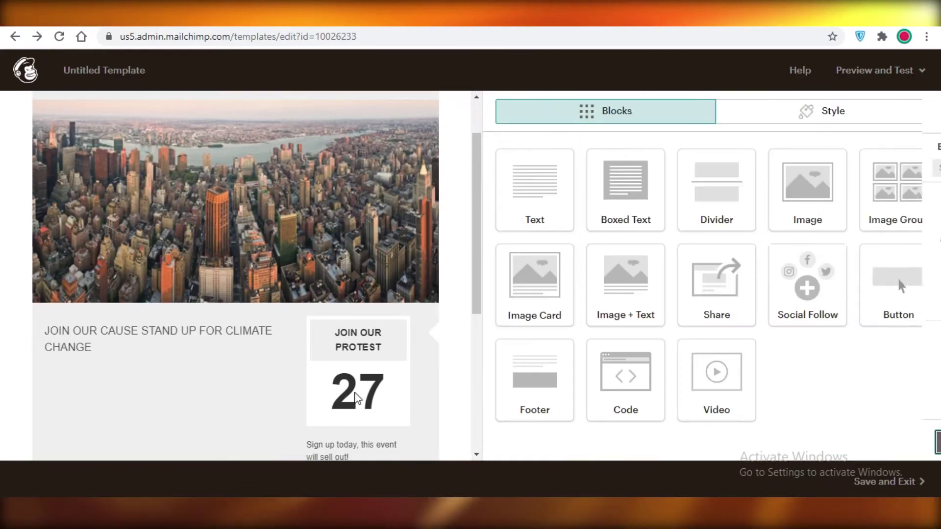
Darken the page background colour to a deeper red in Style > Page.
scroll(311, 378, "up", 2)
left_click(759, 116)
left_click(628, 155)
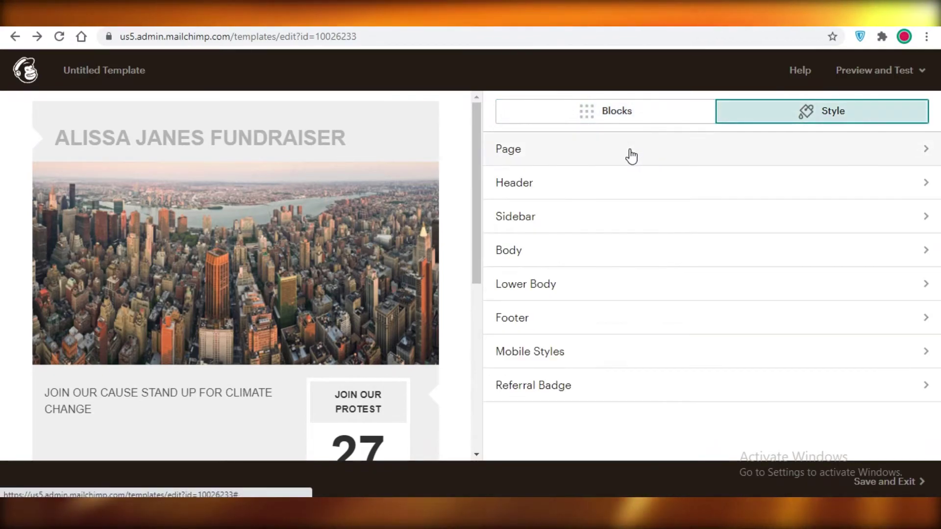
left_click(508, 200)
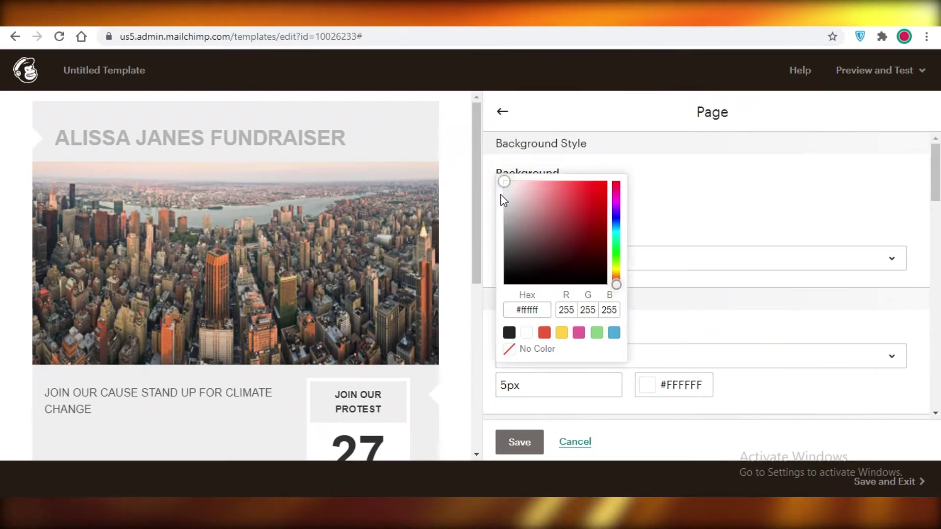
left_click(507, 201)
left_click_drag(552, 216, 557, 204)
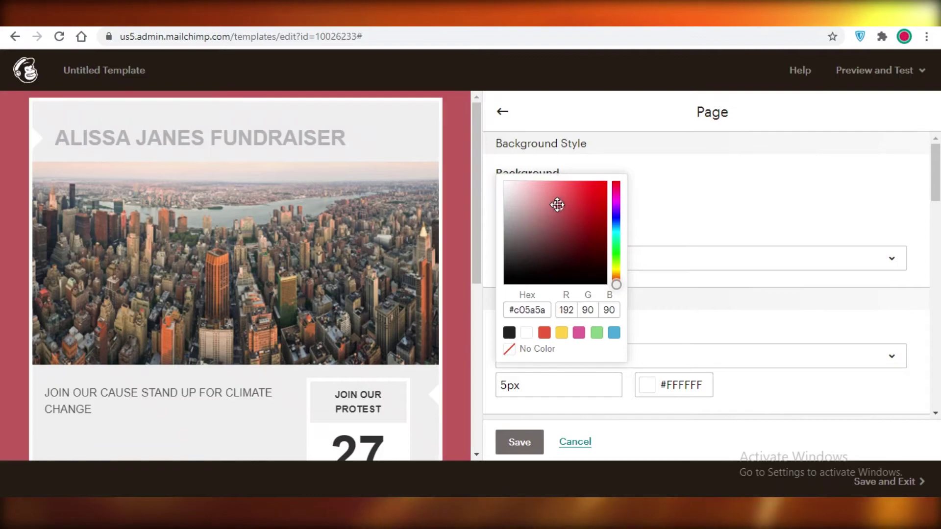
left_click(502, 111)
Set the header background to white (#ffffff) in Style > Header.
left_click(558, 191)
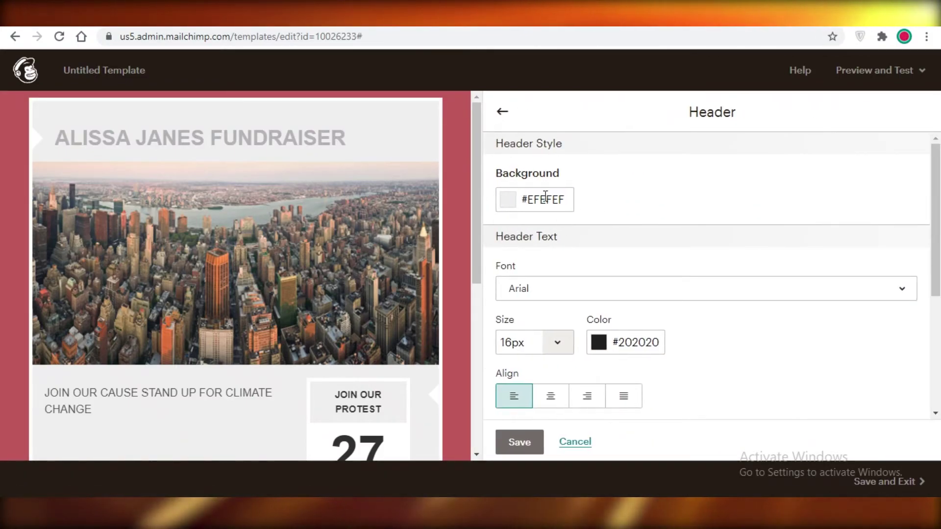
left_click(508, 200)
left_click_drag(529, 213, 568, 284)
left_click(505, 182)
left_click(716, 204)
scroll(540, 267, "down", 2)
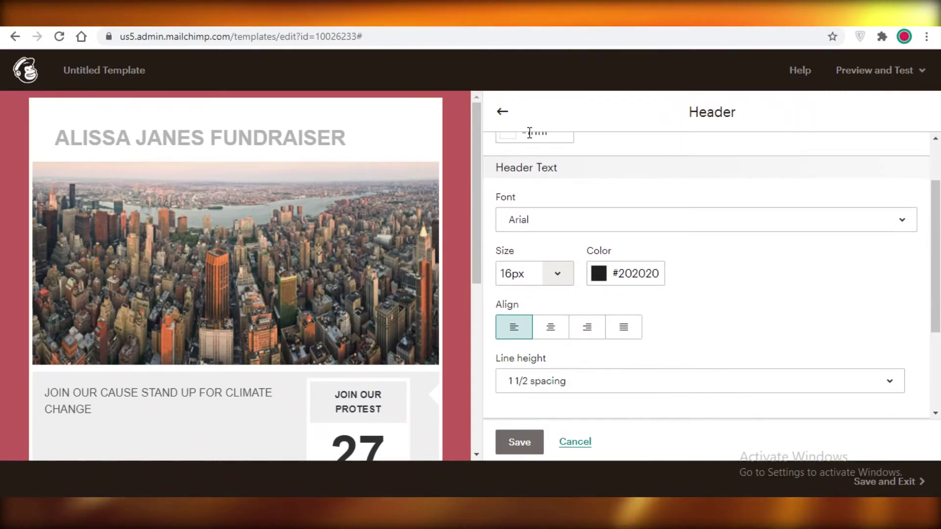
left_click(504, 113)
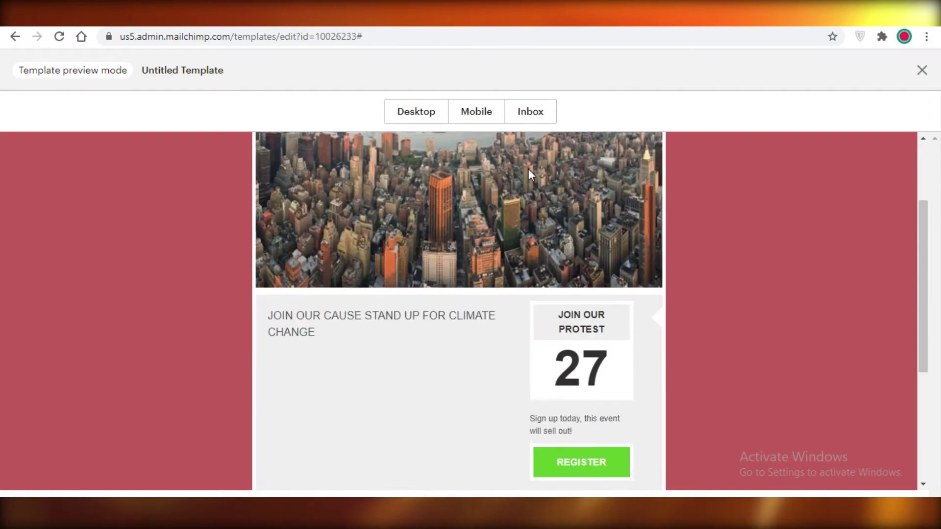
scroll(528, 169, "down", 4)
scroll(539, 201, "up", 1)
scroll(539, 206, "up", 6)
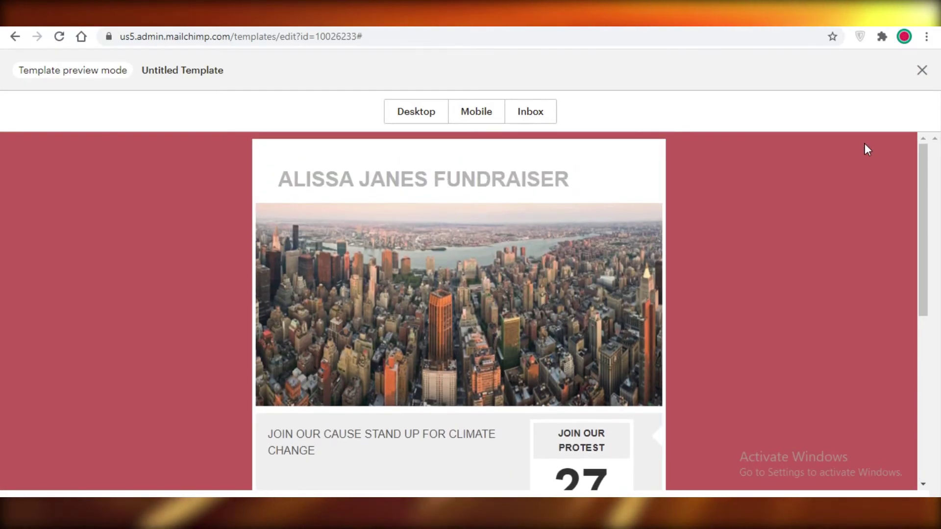
scroll(472, 237, "down", 1)
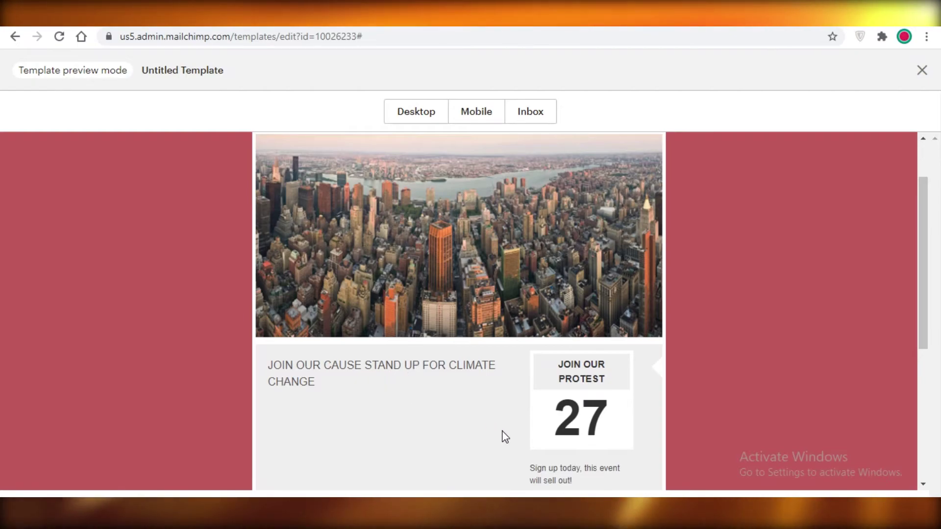
scroll(584, 363, "down", 1)
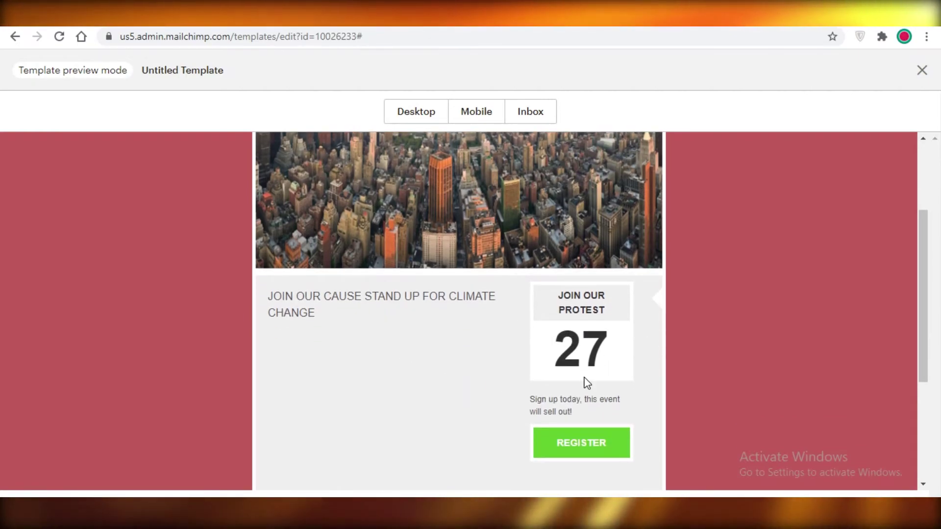
scroll(588, 404, "down", 1)
scroll(583, 392, "up", 2)
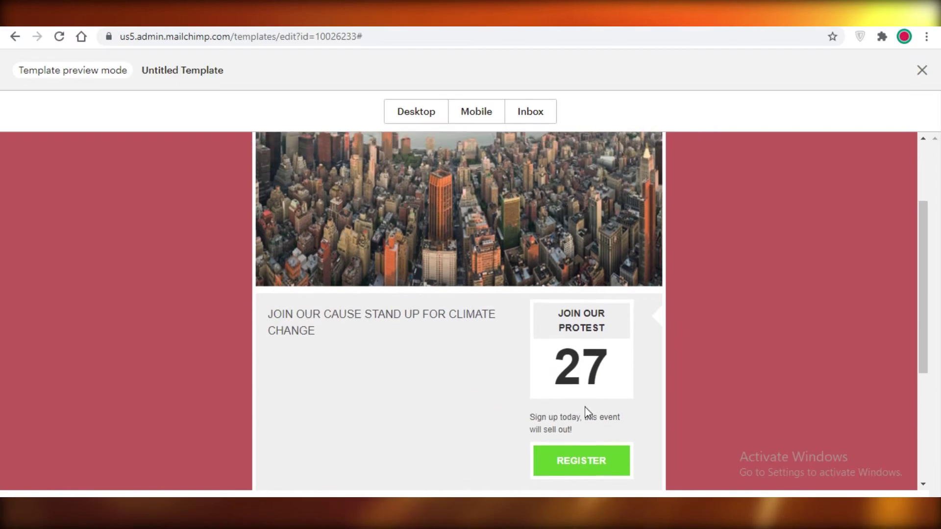
scroll(584, 412, "up", 3)
left_click(922, 71)
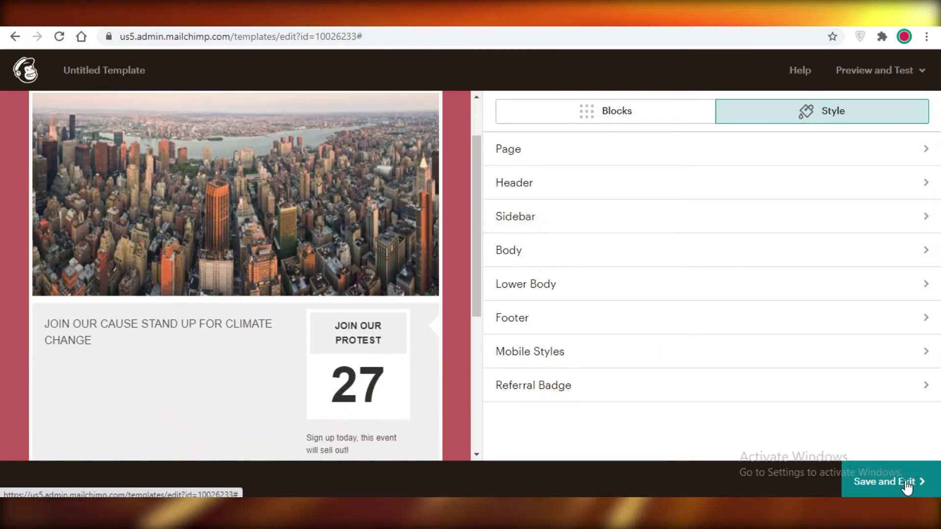
Use Save and Exit, naming the template CLIMATECHANGE.
left_click(907, 488)
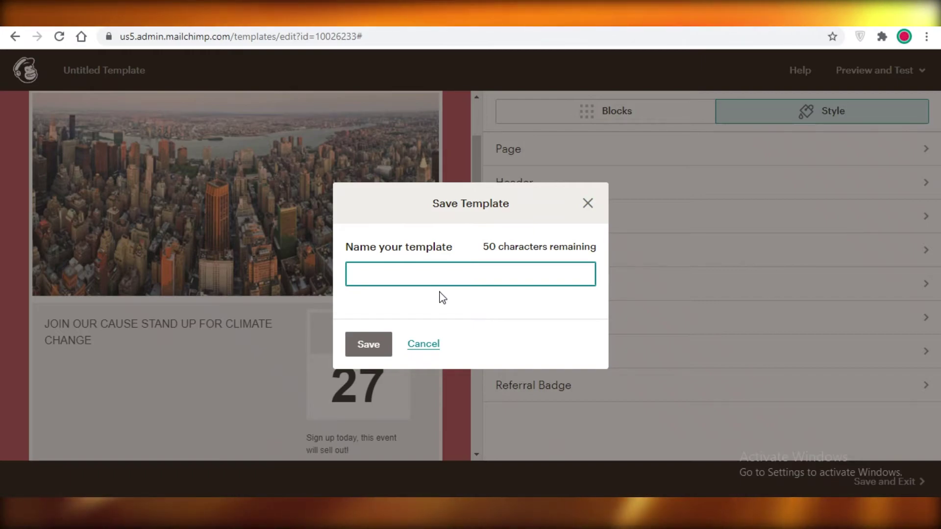
type("CLMATE")
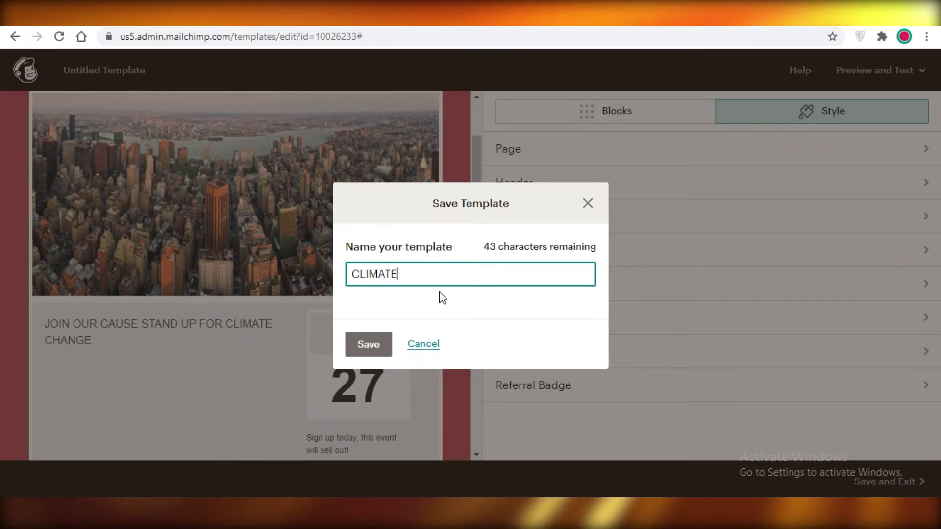
type("CHANGE")
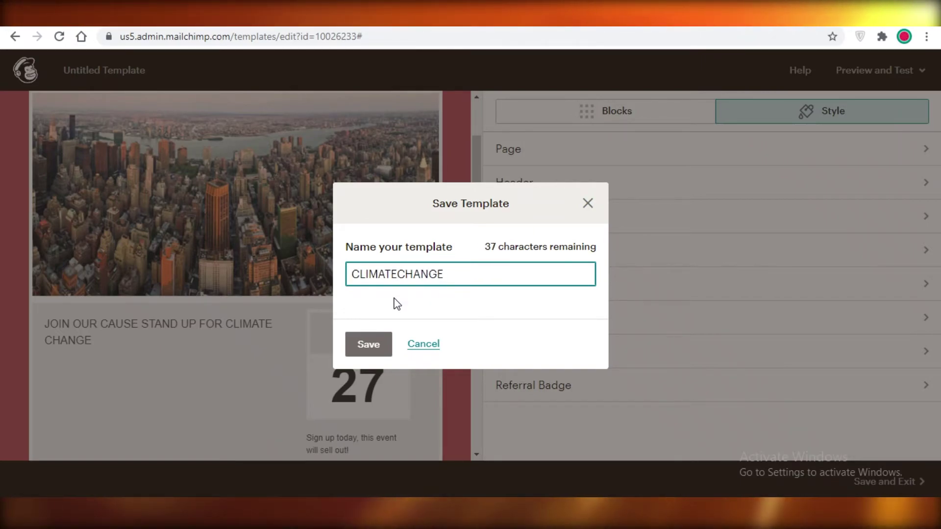
left_click(367, 359)
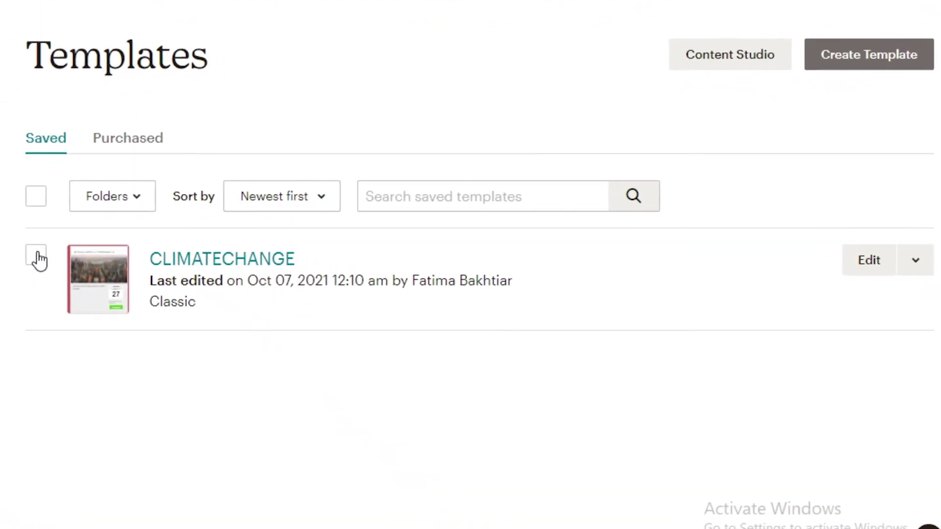
Create a campaign from the saved template and set its From name.
left_click(916, 261)
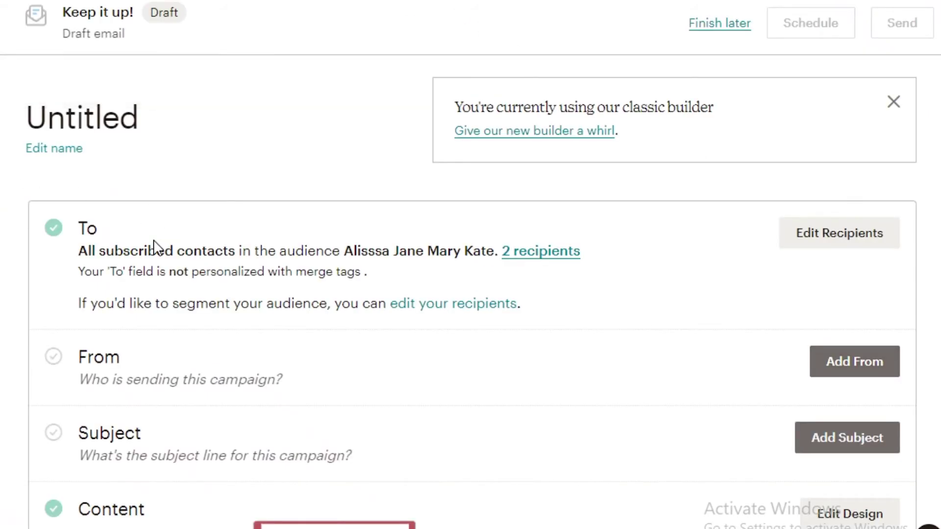
scroll(578, 242, "down", 5)
scroll(424, 336, "up", 4)
scroll(862, 186, "down", 3)
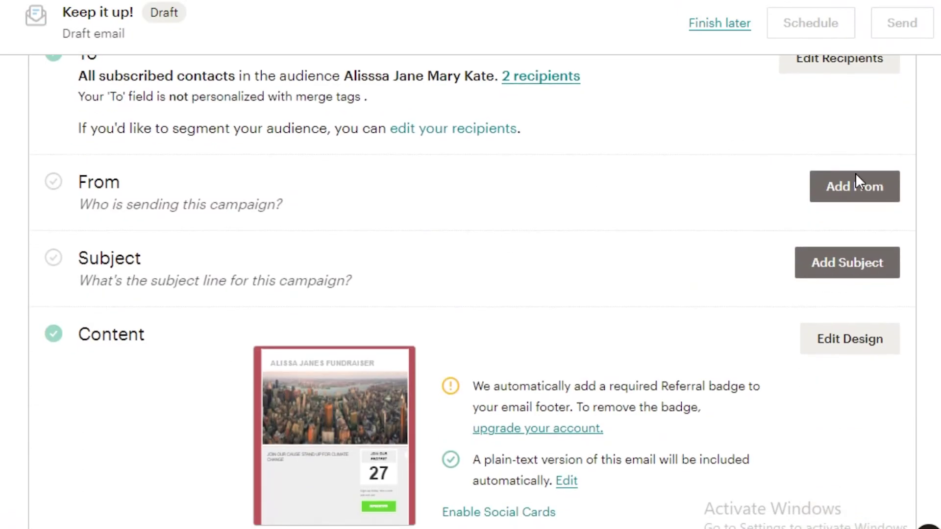
left_click(865, 196)
left_click(366, 269)
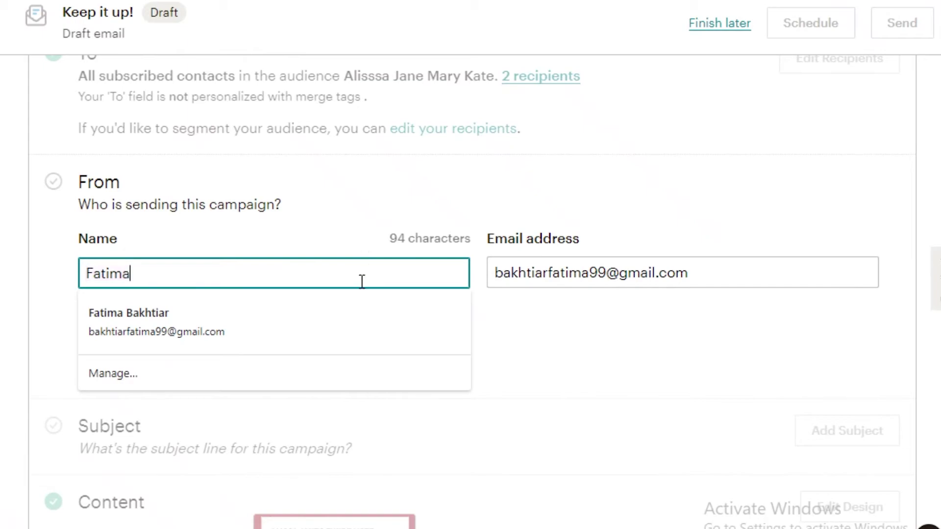
type("a")
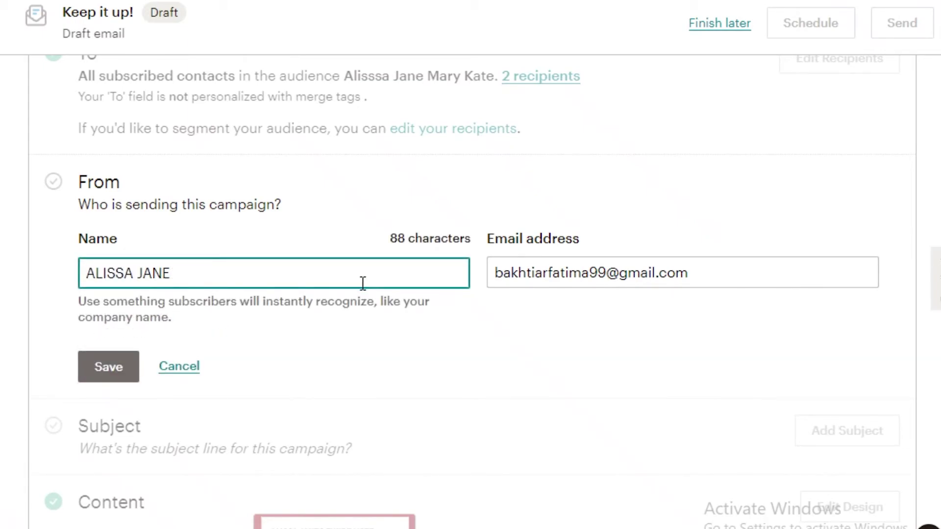
left_click(721, 73)
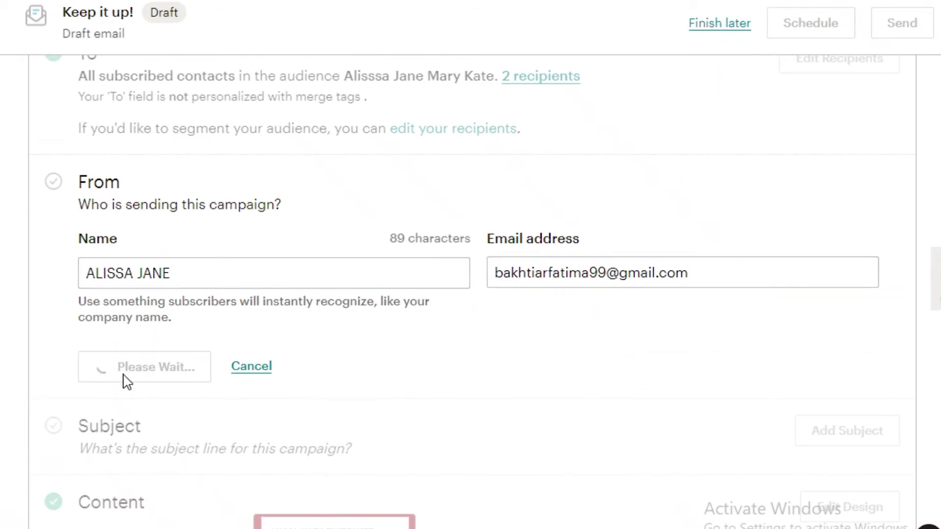
Set the campaign subject to CLIMATE CHANGE, save it, and start sending.
scroll(632, 255, "down", 9)
scroll(637, 274, "up", 10)
type("TE CHANGE")
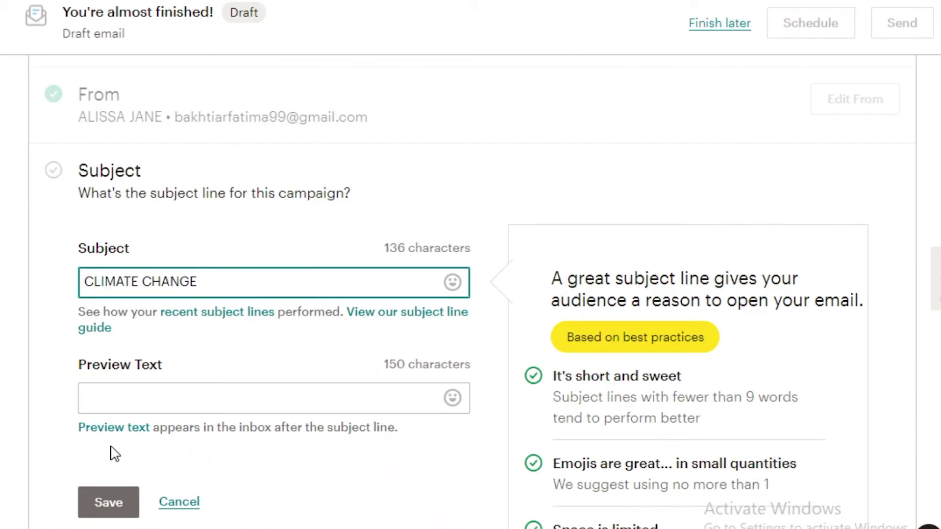
left_click(110, 501)
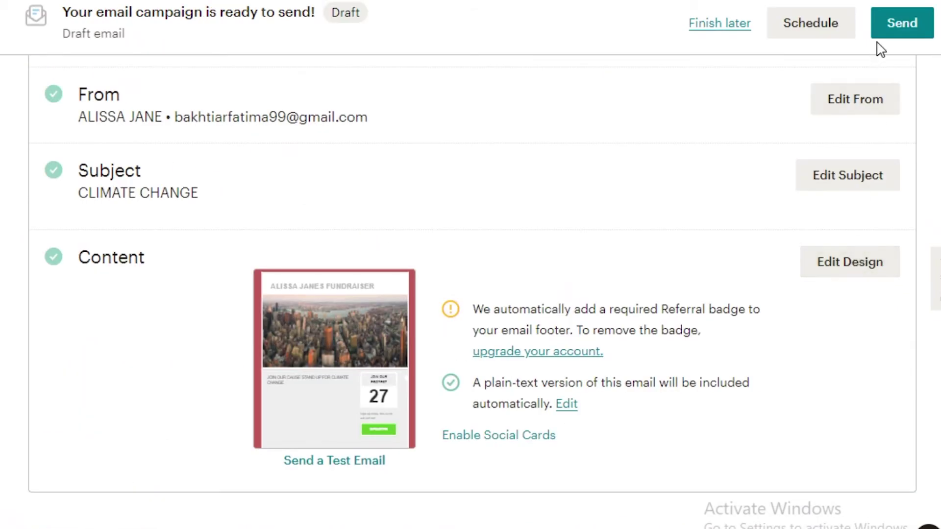
left_click(902, 27)
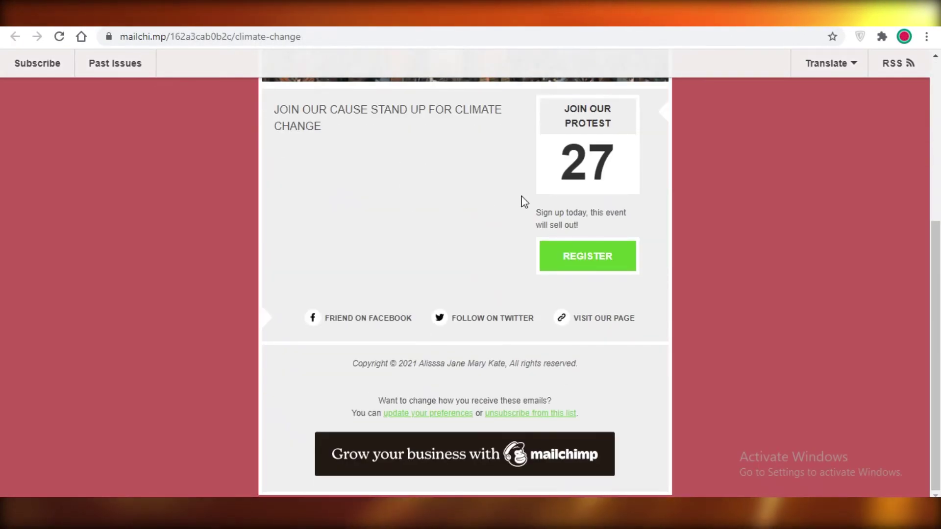
View the sent campaign's online version and return to the confirmation page.
scroll(520, 324, "up", 5)
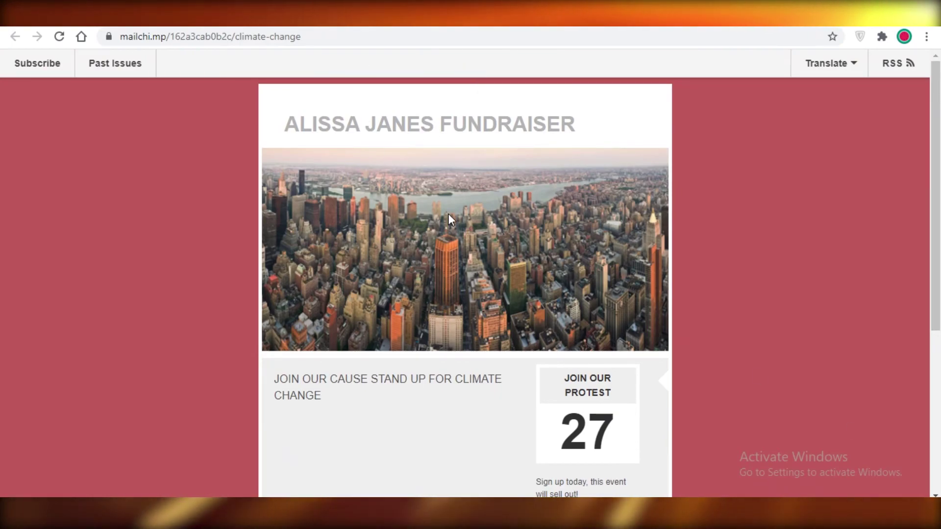
scroll(439, 264, "down", 5)
left_click(15, 36)
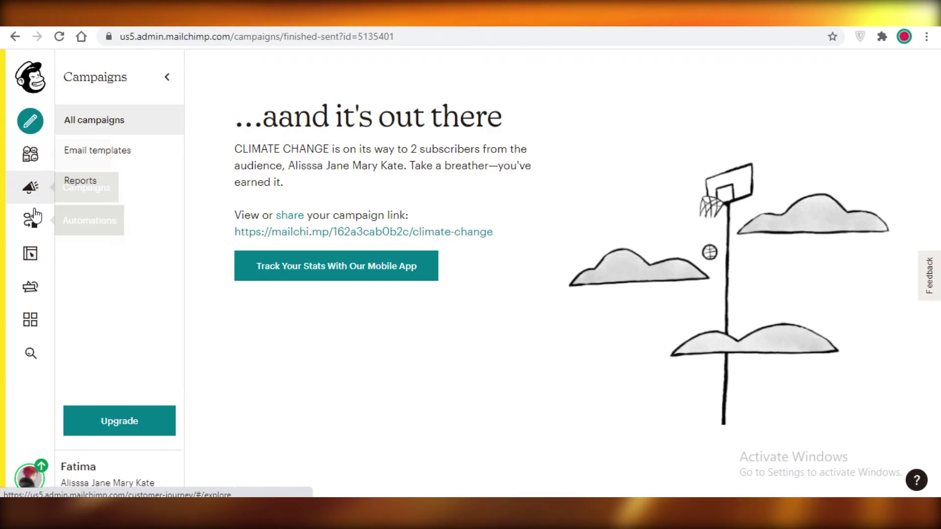
Open Automations from the sidebar and scroll the Customer Journeys page.
left_click(30, 220)
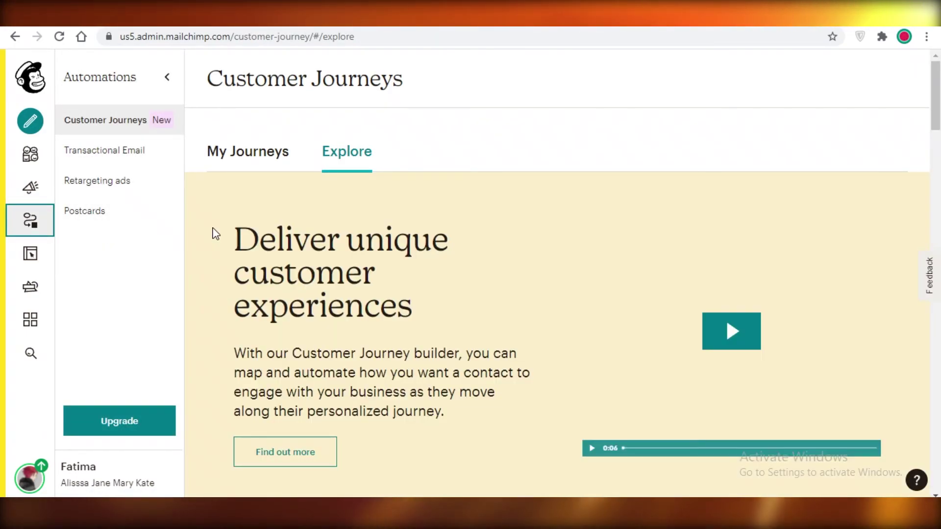
scroll(571, 202, "down", 3)
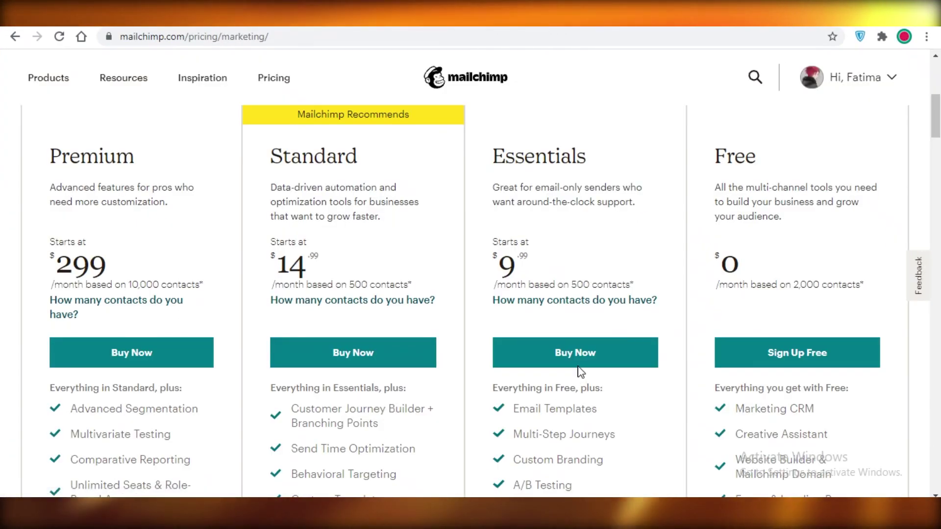
Scroll through the plan comparison to review the four plans' prices and send limits.
scroll(491, 343, "down", 1)
scroll(374, 315, "up", 1)
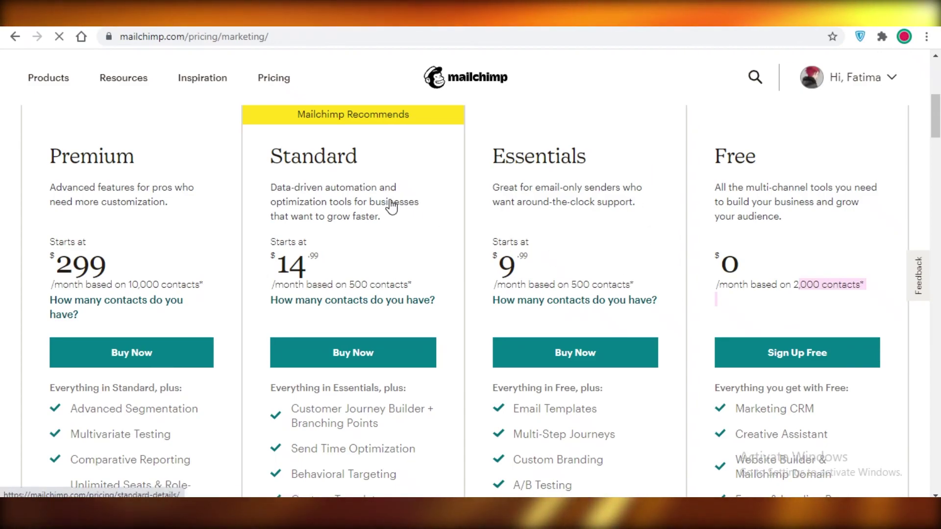
scroll(448, 301, "down", 4)
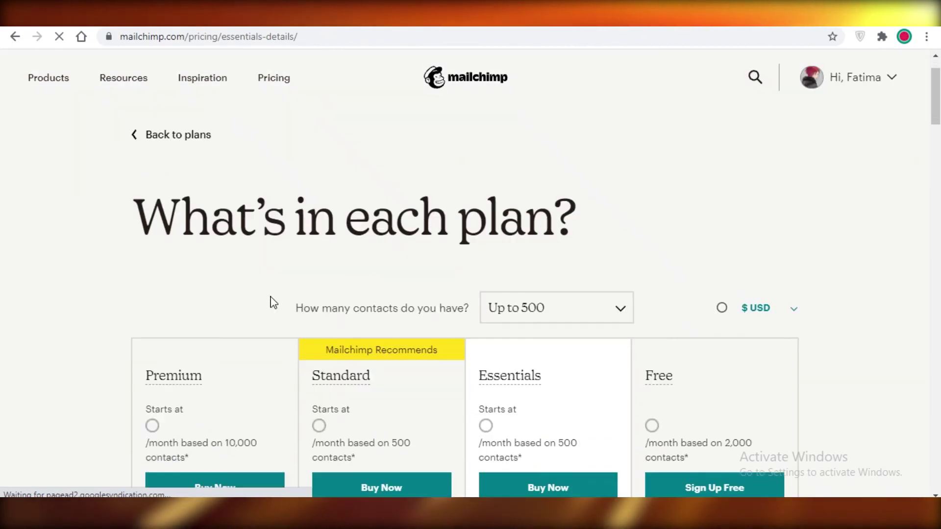
scroll(294, 313, "down", 8)
scroll(348, 338, "down", 1)
scroll(352, 334, "up", 4)
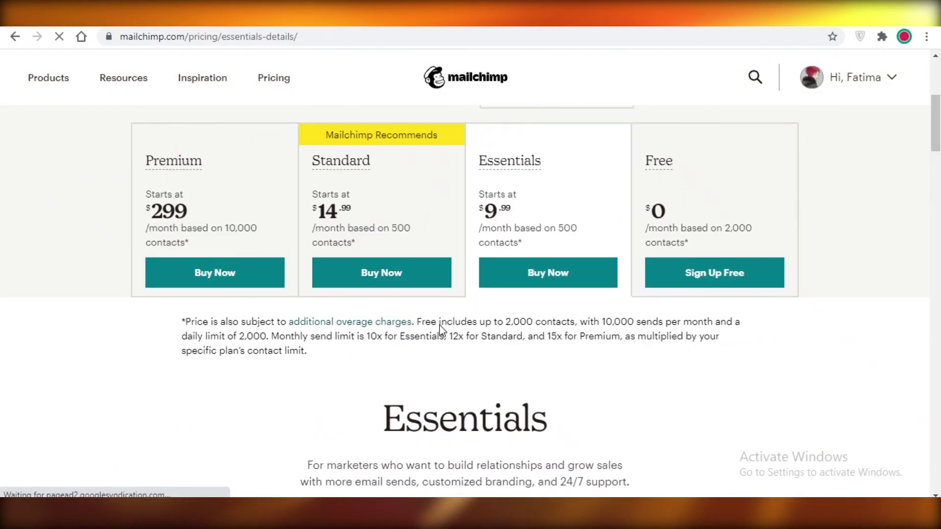
scroll(515, 294, "down", 3)
scroll(495, 363, "up", 4)
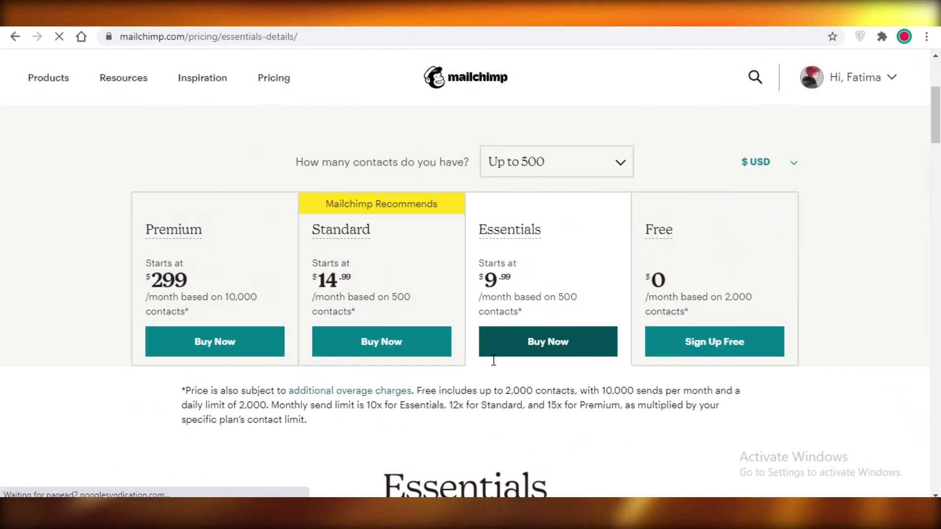
scroll(505, 384, "down", 2)
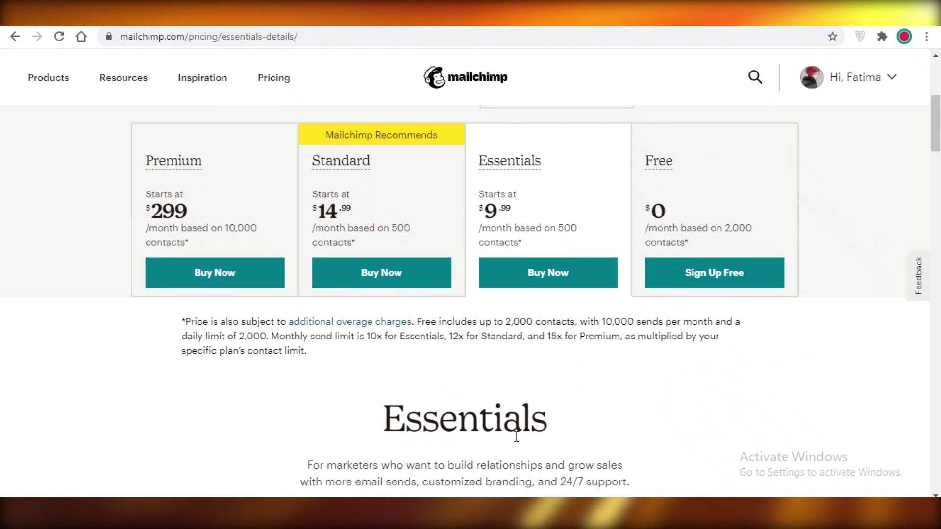
scroll(573, 230, "down", 3)
scroll(632, 265, "up", 3)
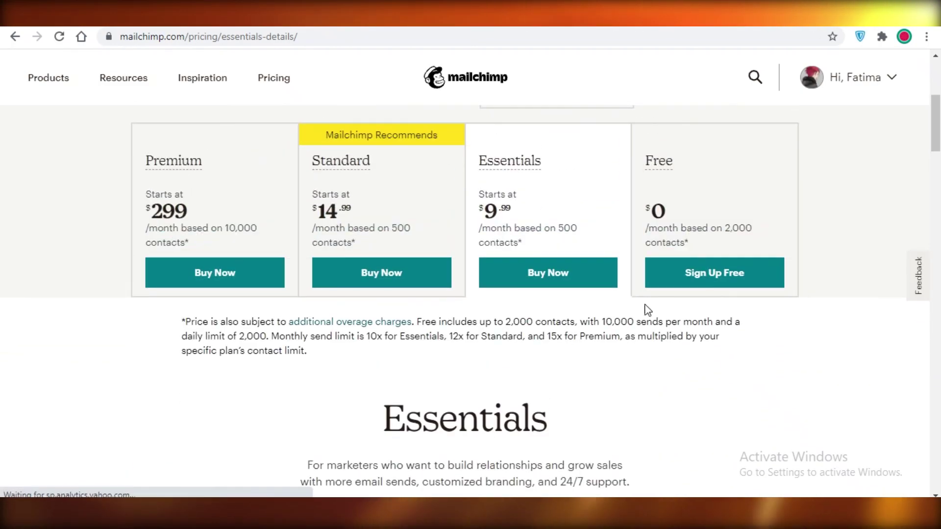